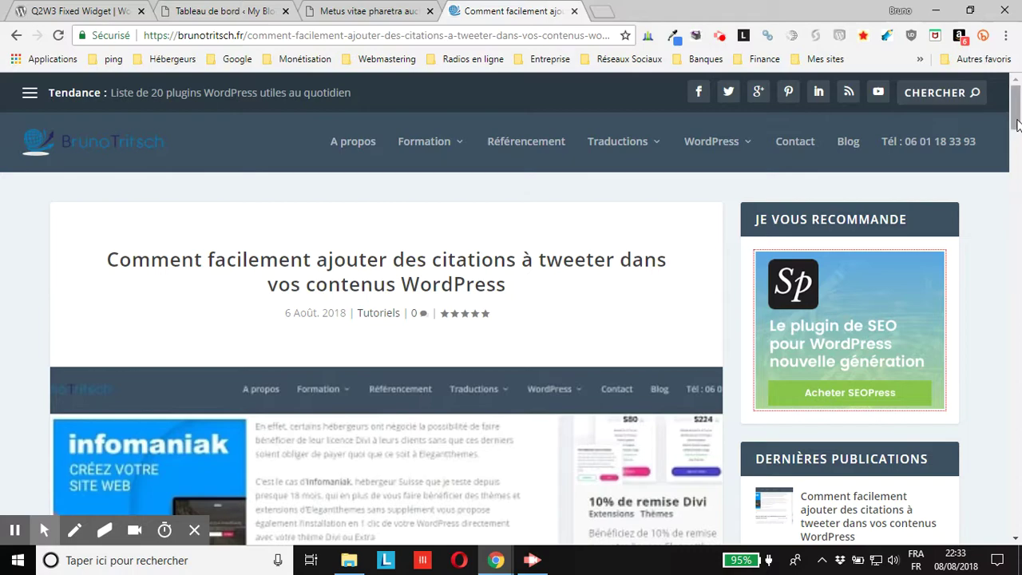
Examine how the sidebar behaves along the full length of the tweetable-quotes article, dismissing the newsletter pop-up
scroll(940, 217, down, 5)
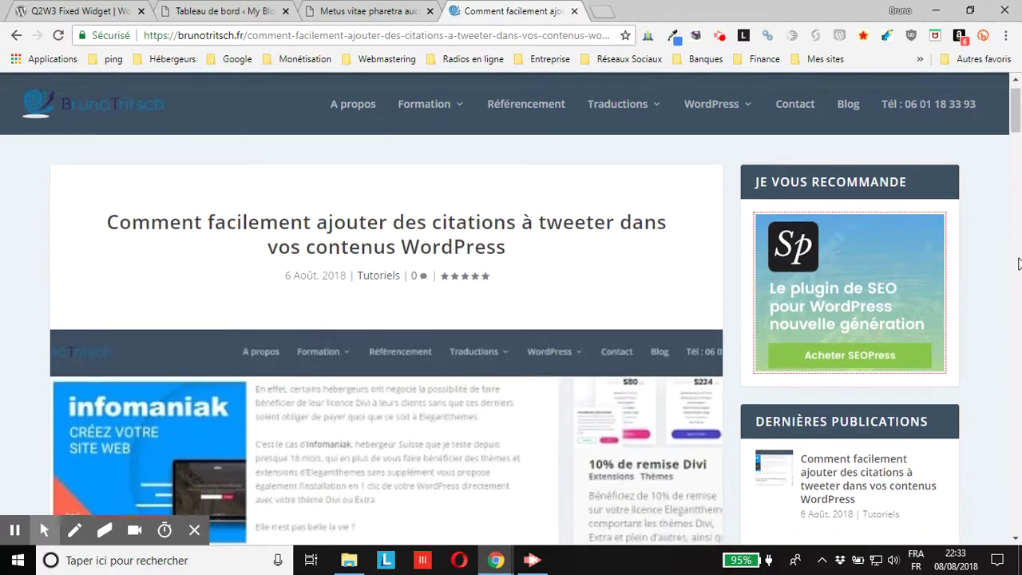
scroll(941, 217, down, 4)
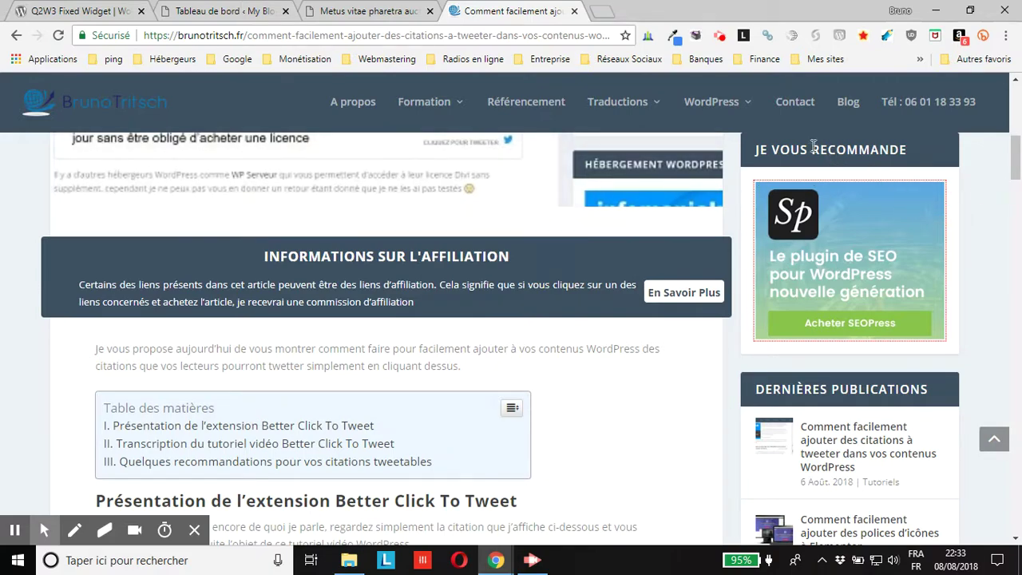
scroll(926, 163, down, 8)
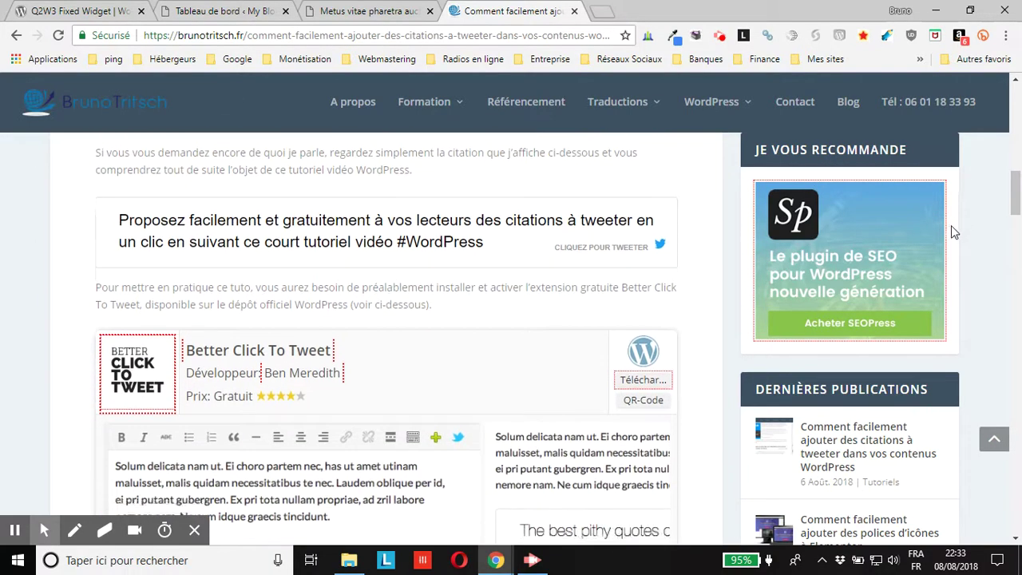
scroll(948, 243, down, 10)
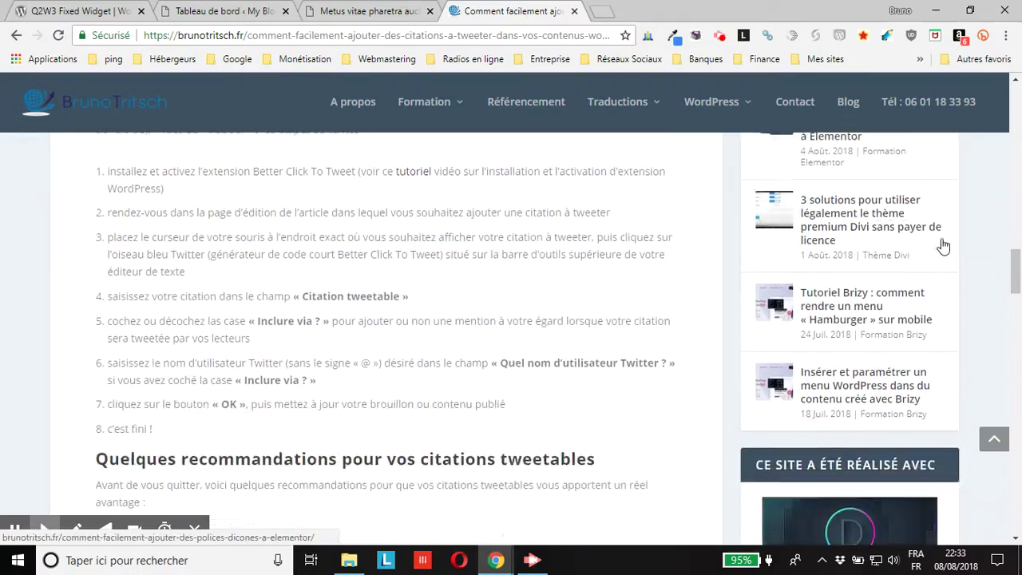
scroll(942, 245, down, 2)
drag(1014, 296, 1015, 426)
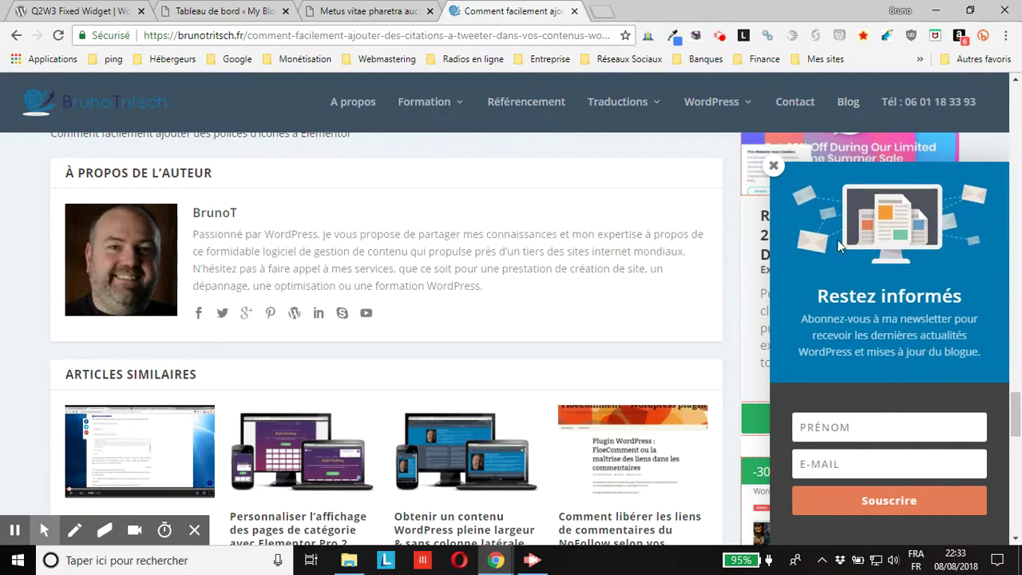
click(774, 168)
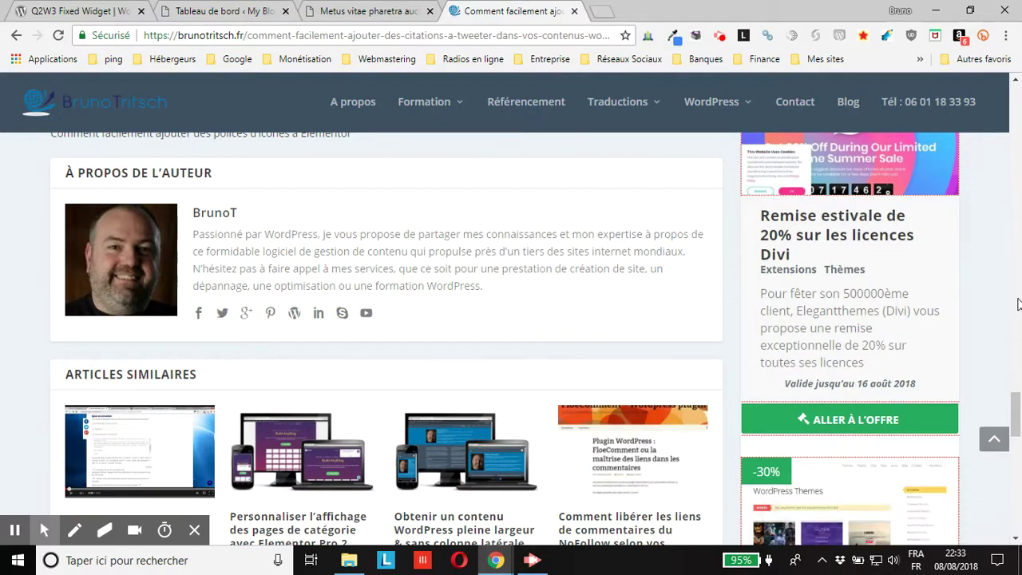
drag(1018, 404, 1018, 496)
scroll(829, 300, up, 12)
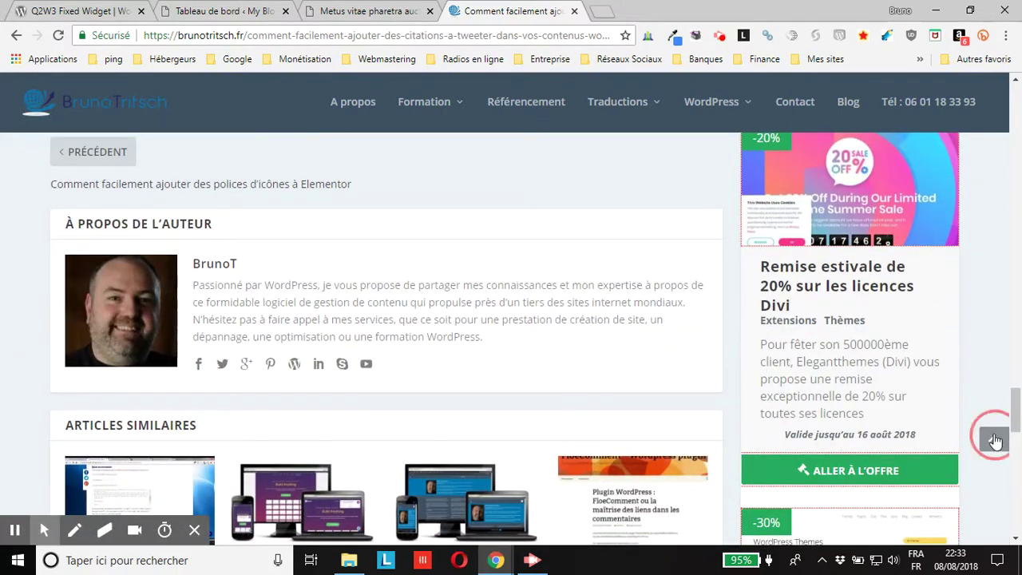
click(994, 437)
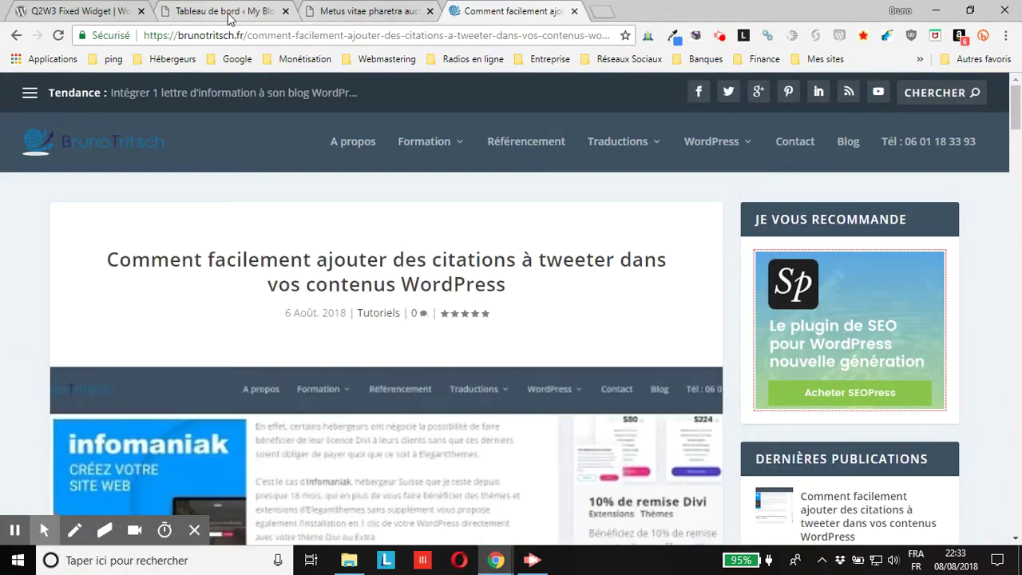
Inspect the sidebar of the "Metus vitae pharetra auctor" article down to its comment form, and view the Q2W3 Fixed Widget plugin page
click(351, 11)
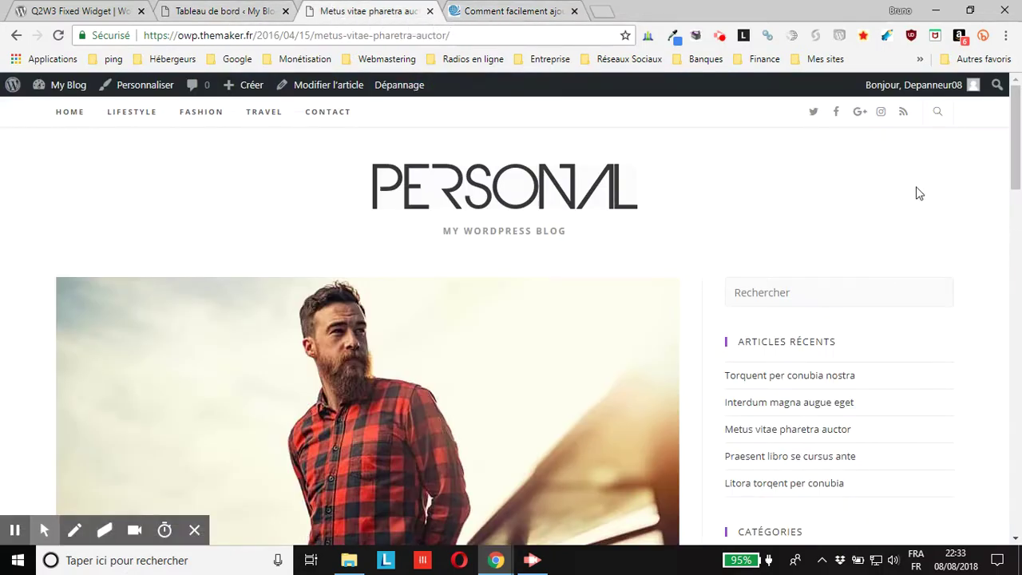
drag(1016, 137, 1017, 475)
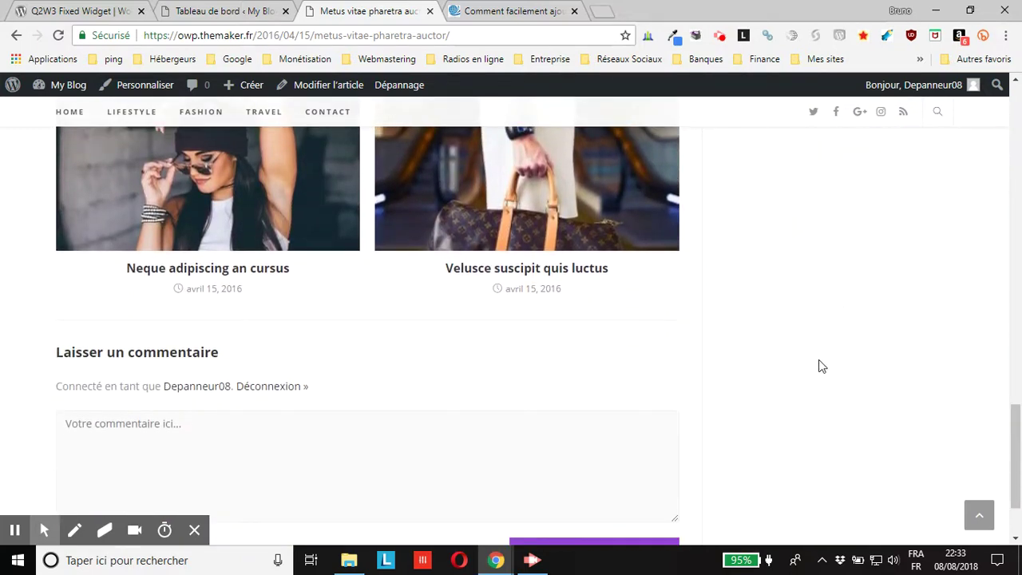
drag(1015, 411, 1014, 435)
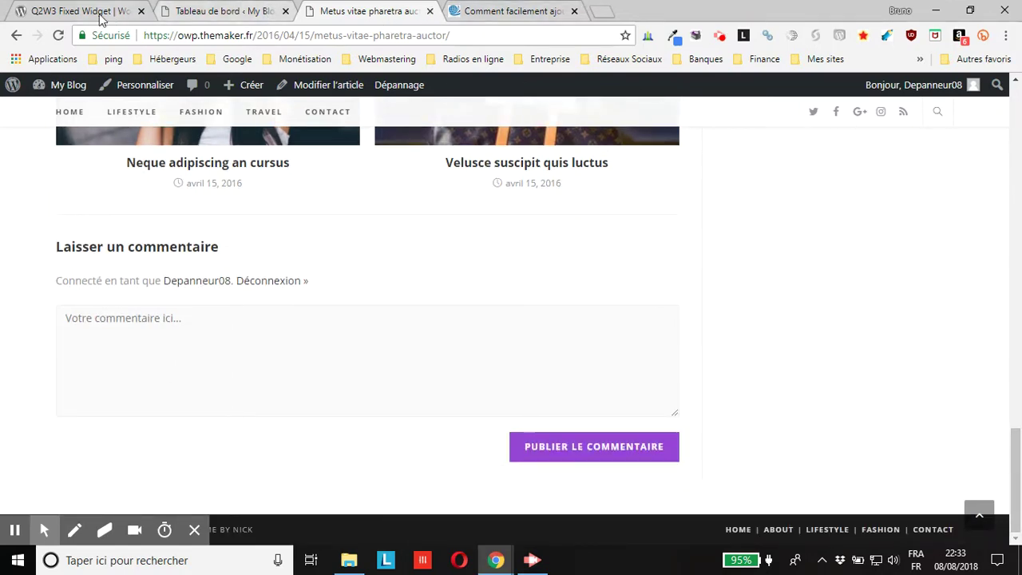
click(40, 14)
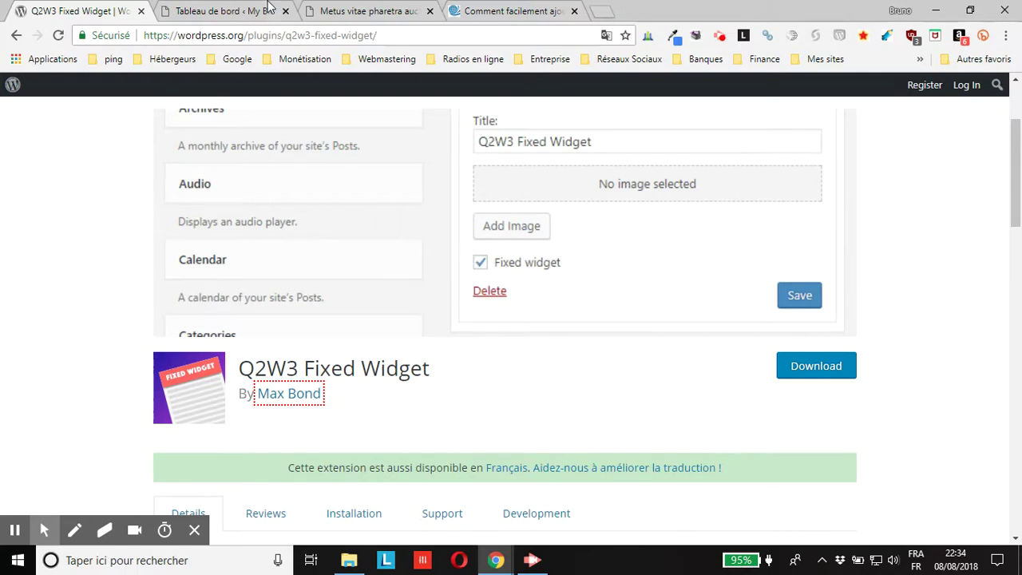
View the My Blog dashboard and review the sidebar widgets of the "Metus vitae pharetra auctor" article from its beginning to the Instagram block
click(224, 8)
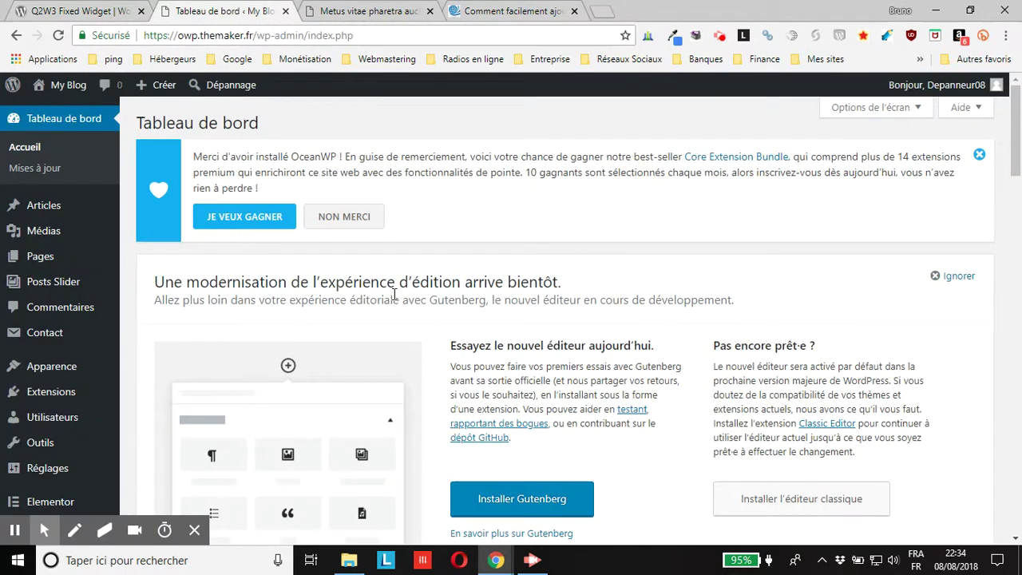
scroll(408, 209, down, 2)
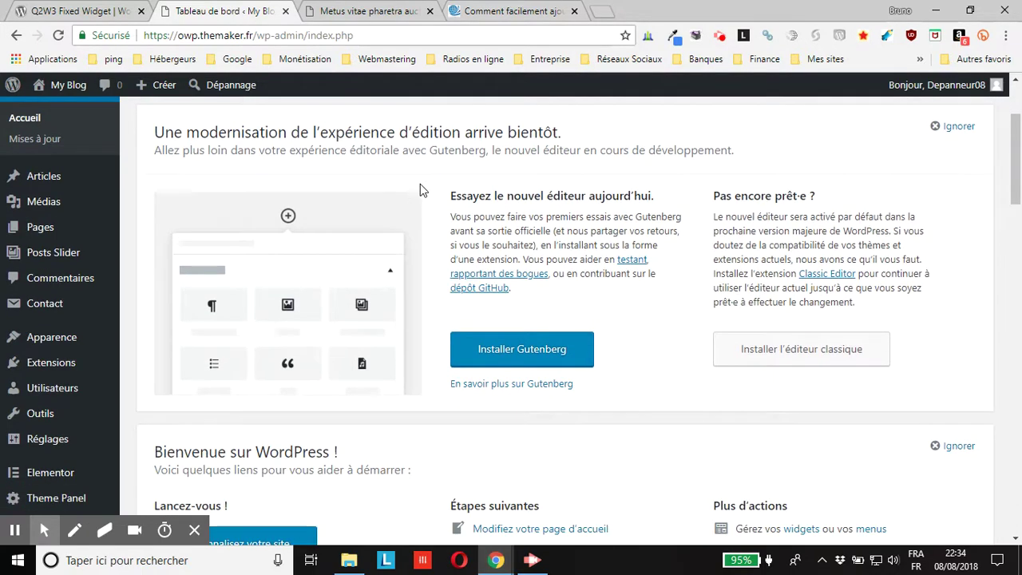
click(317, 16)
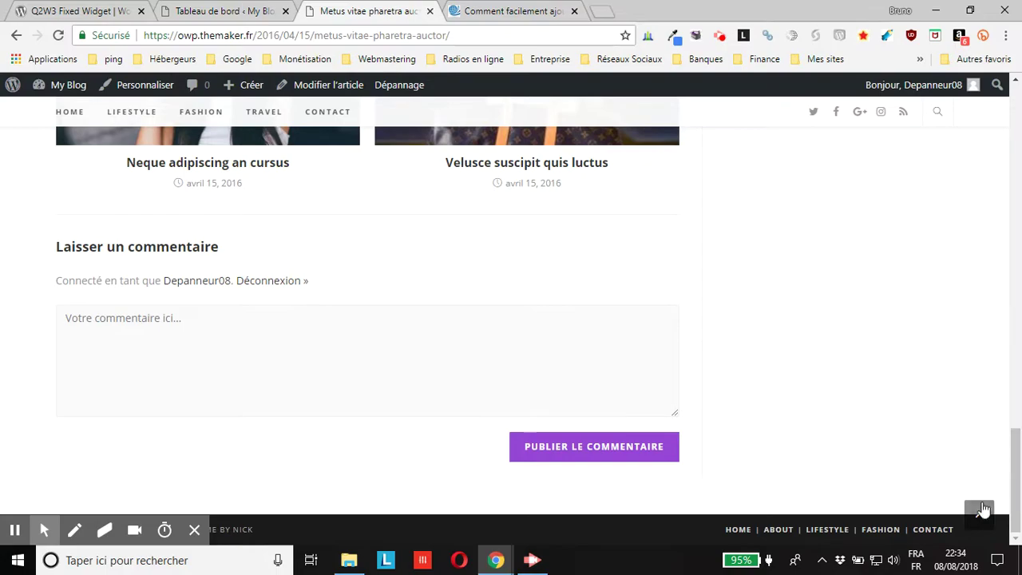
click(980, 511)
scroll(931, 312, down, 6)
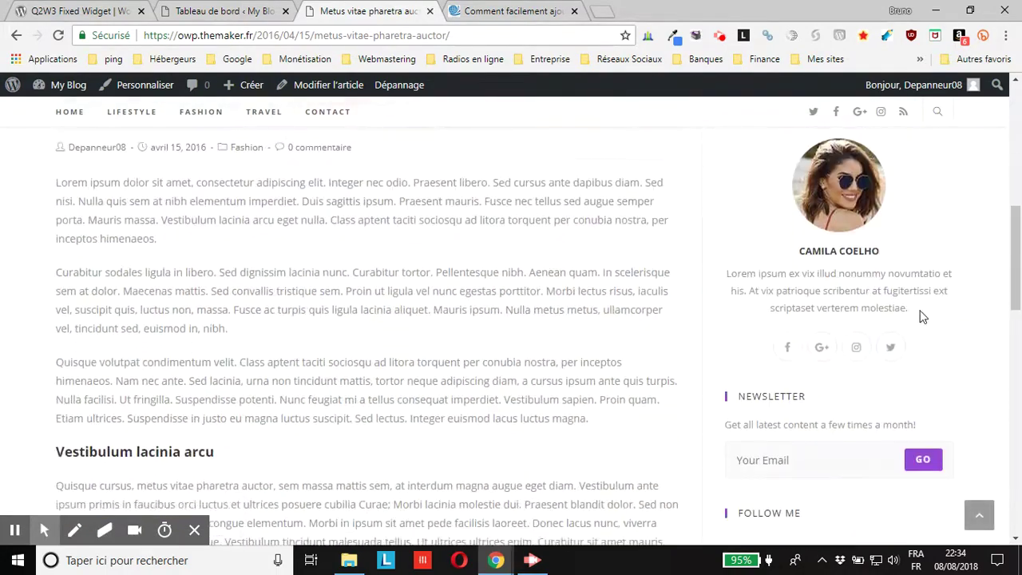
scroll(922, 317, down, 5)
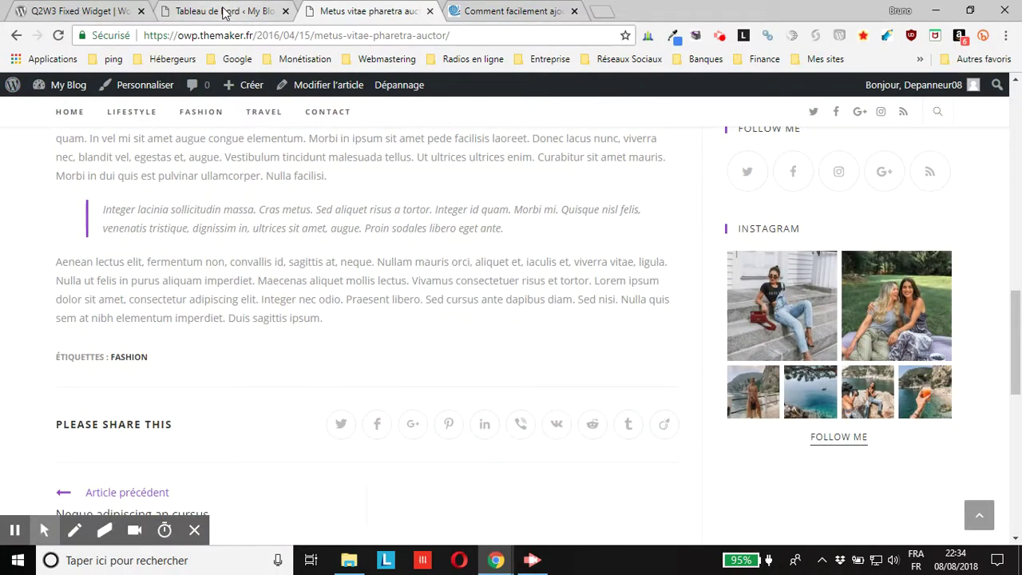
Open the Widgets management page in the My Blog administration
click(229, 11)
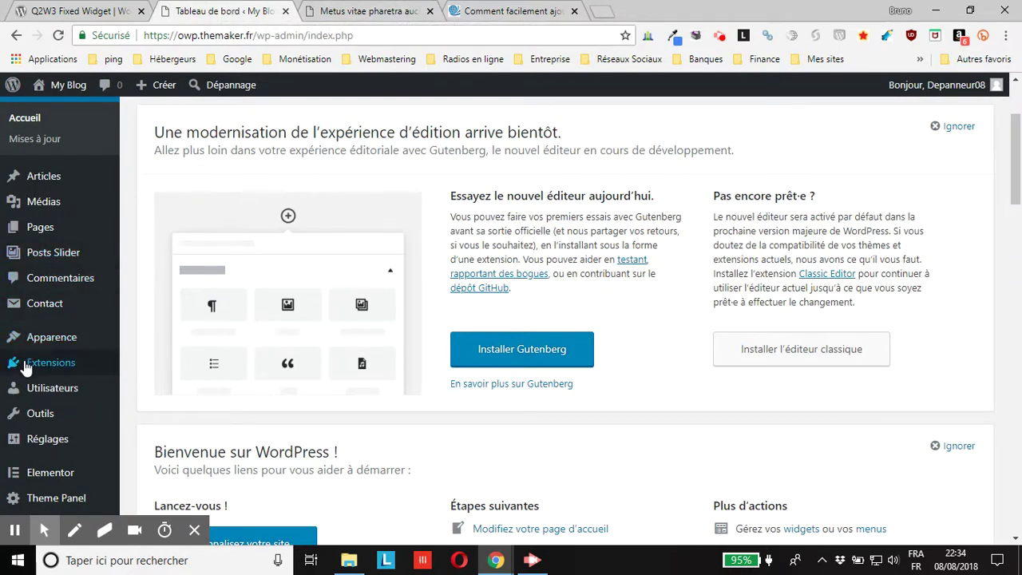
mouse_move(49, 342)
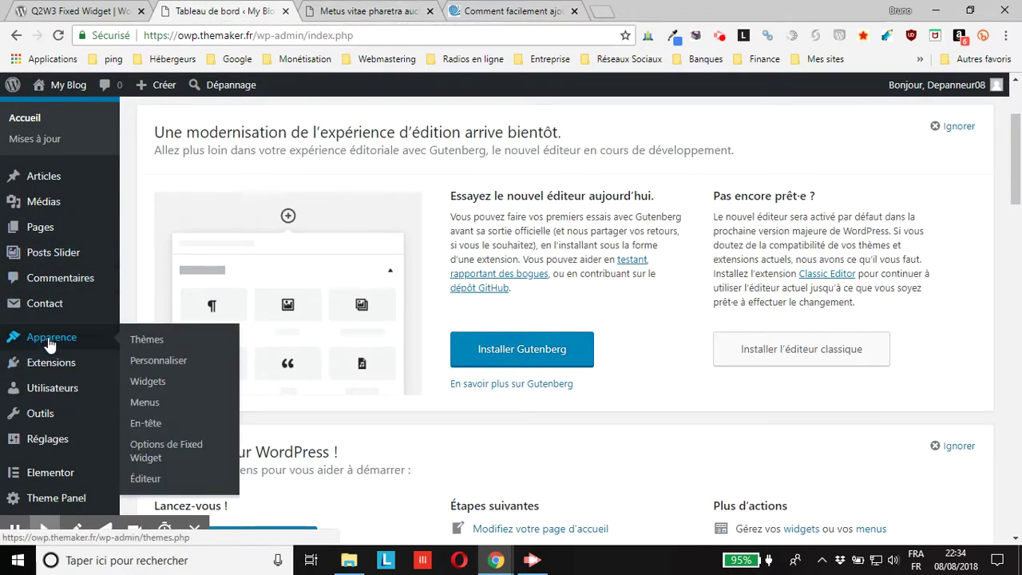
click(149, 386)
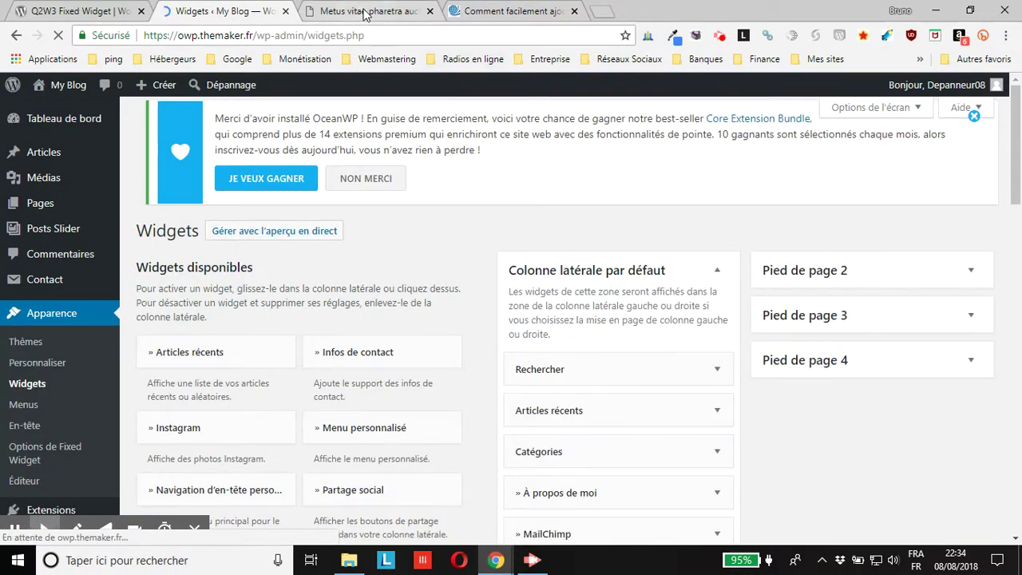
Check the published article's sidebar widgets once more and return to the Widgets management page
click(365, 11)
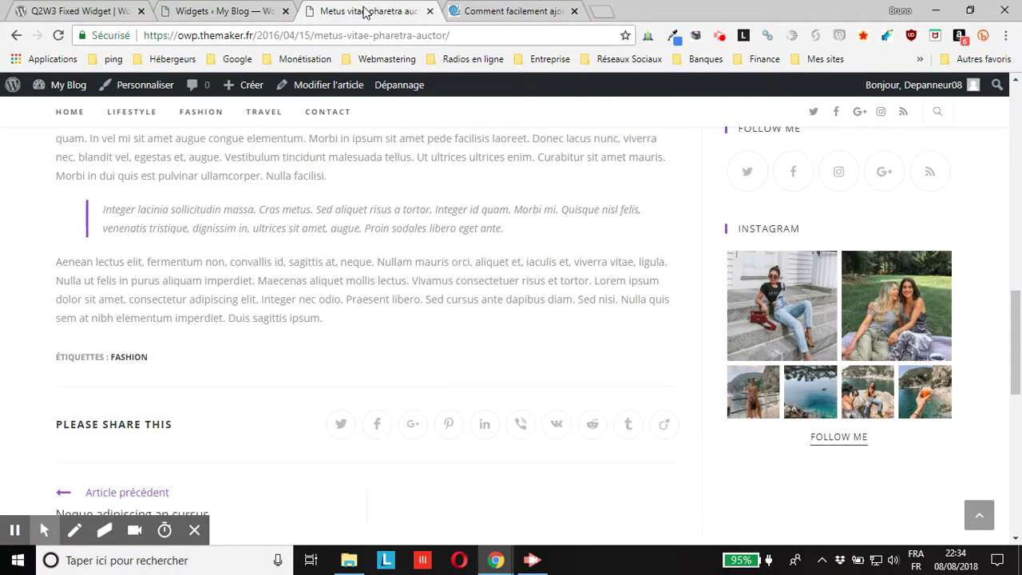
scroll(958, 255, up, 10)
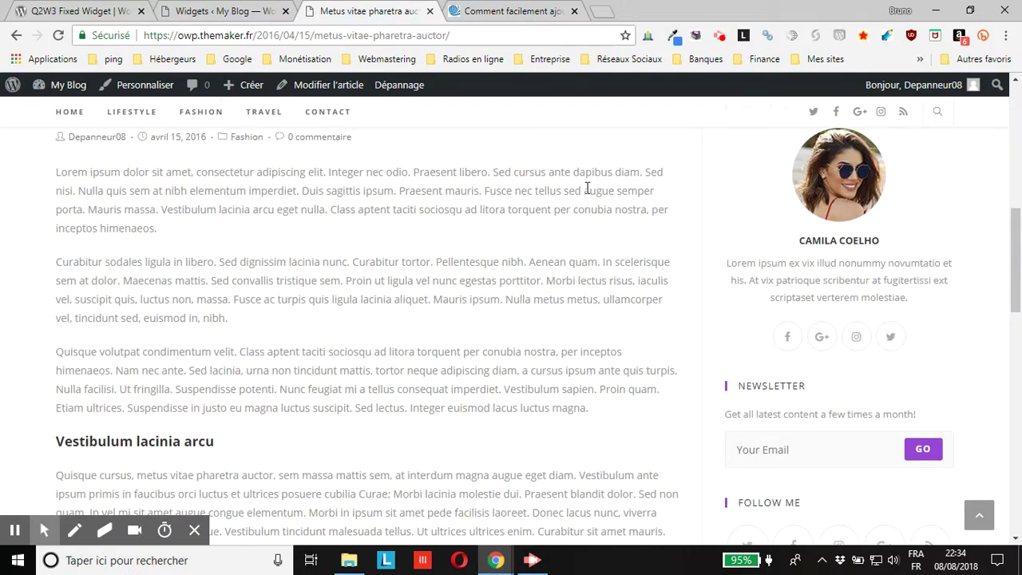
click(248, 11)
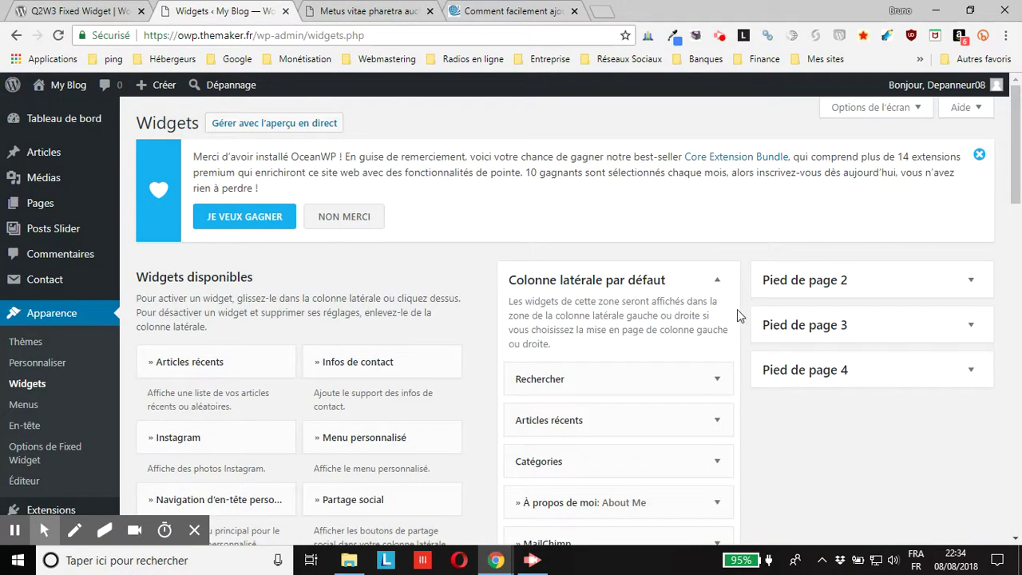
Enable the Fixed widget option for the Rechercher widget in "Colonne latérale par défaut" and save it
scroll(734, 309, down, 3)
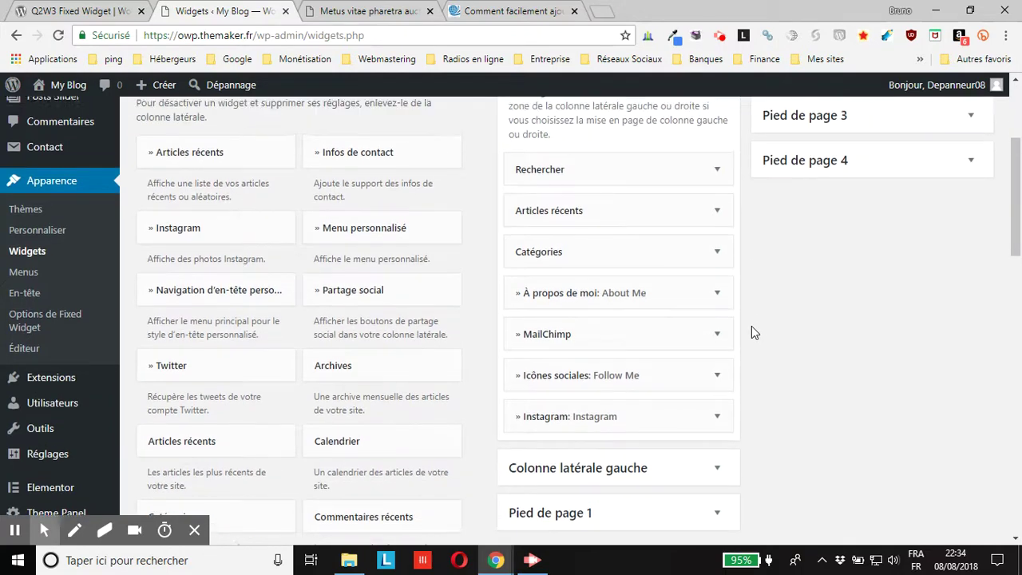
scroll(742, 303, up, 1)
click(717, 229)
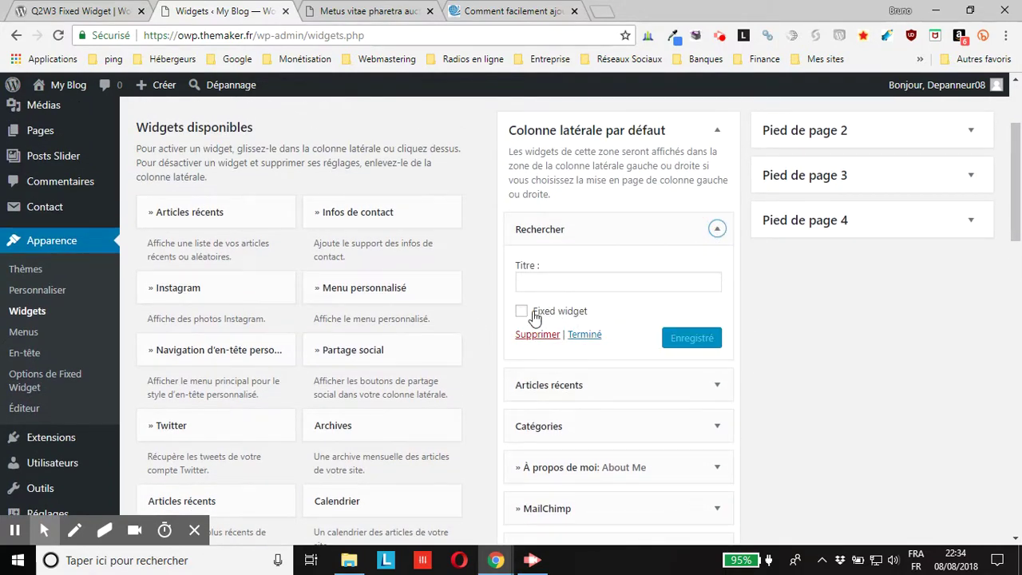
click(521, 311)
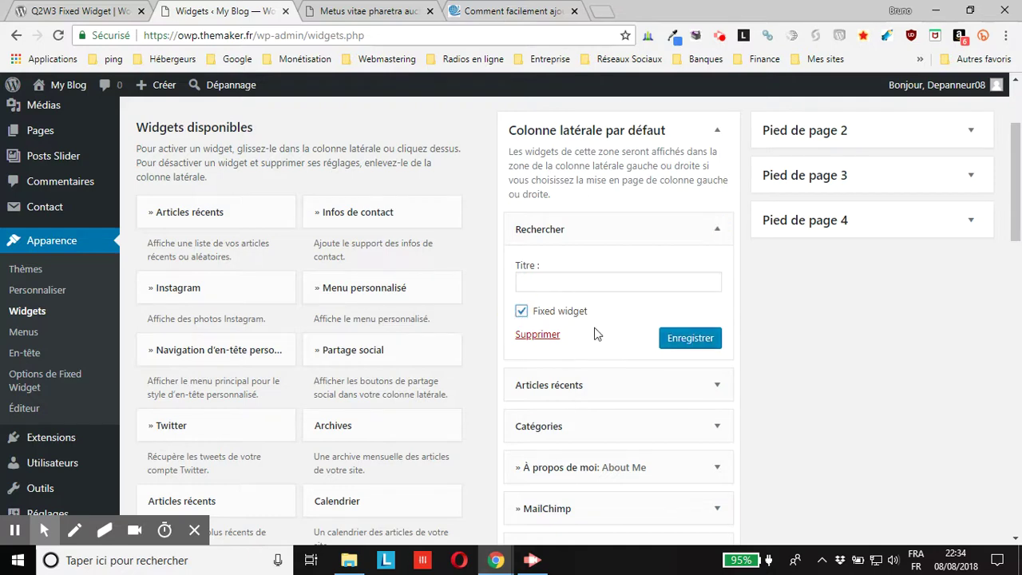
click(691, 340)
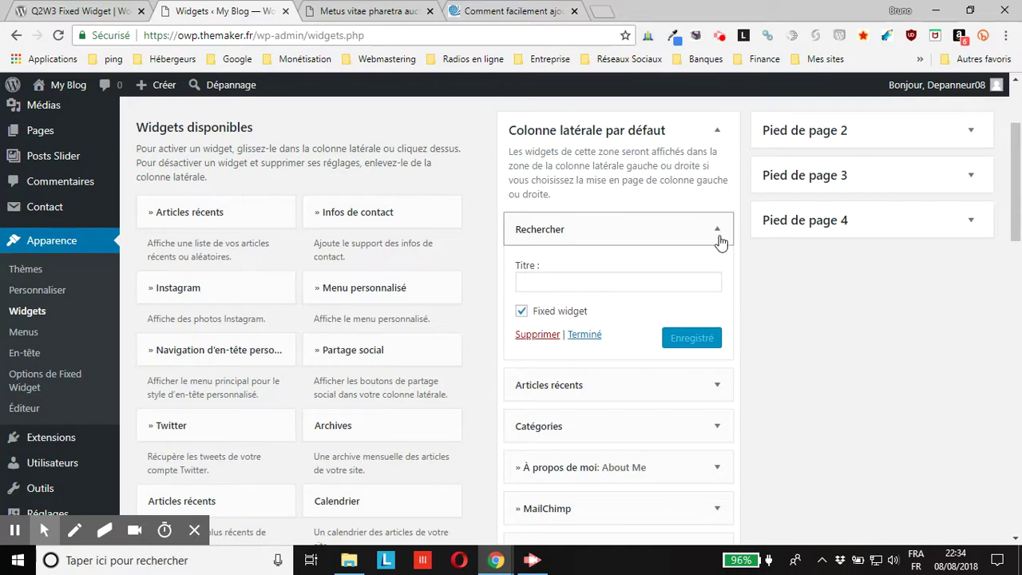
Enable the Fixed widget option for the Articles récents widget in the default sidebar and save it
click(714, 384)
scroll(734, 351, down, 2)
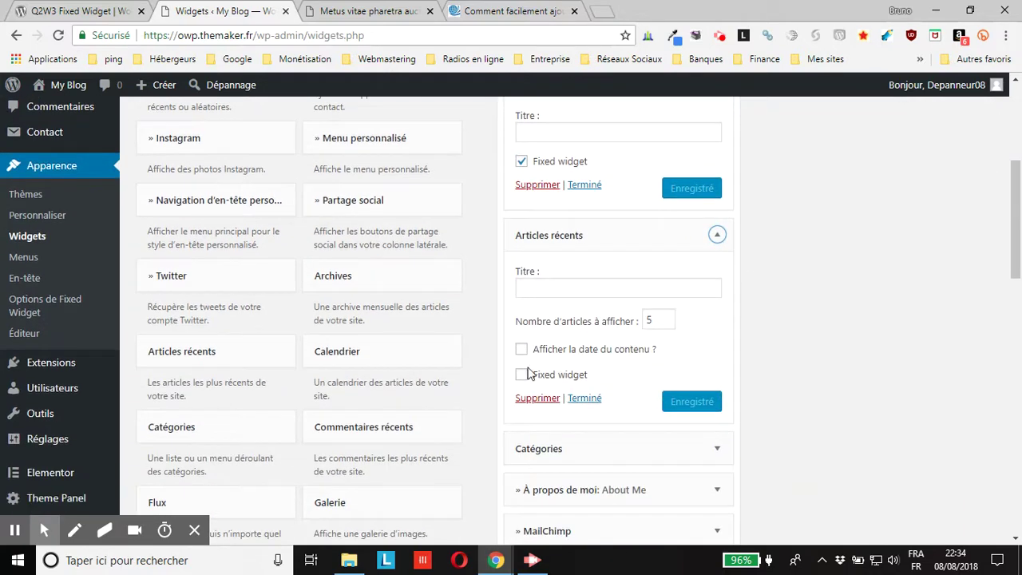
click(523, 375)
click(684, 401)
Enable the Fixed widget option for the Catégories widget in the default sidebar and save it
scroll(799, 375, down, 2)
scroll(794, 381, down, 1)
click(716, 225)
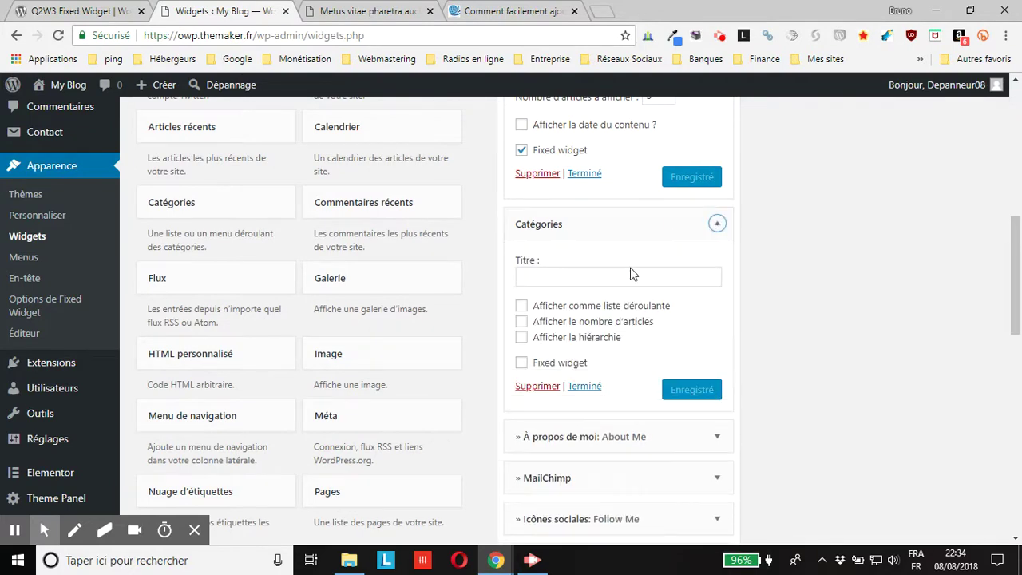
click(522, 366)
click(689, 390)
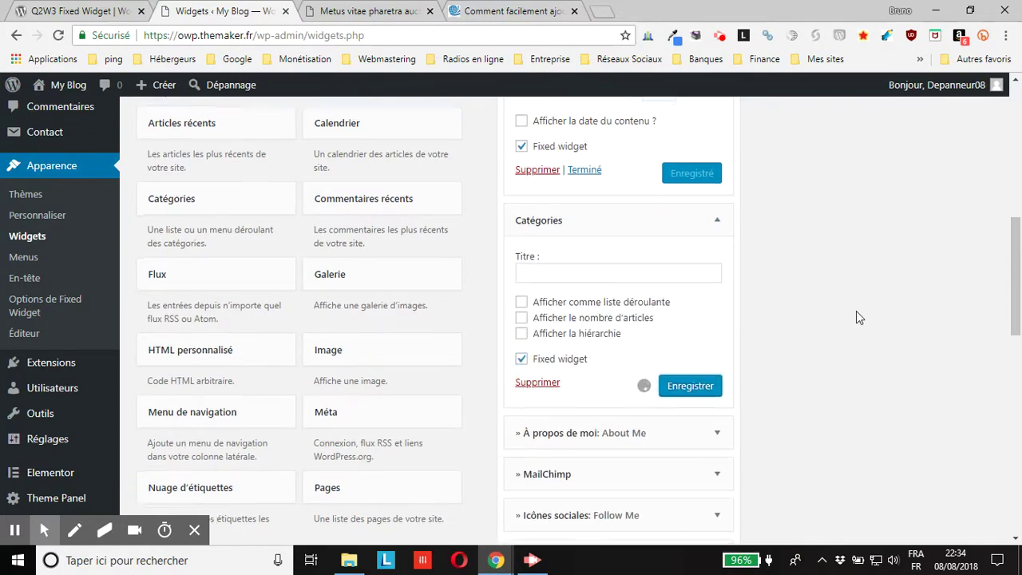
Enable the Fixed widget option for the "À propos de moi: About Me" widget and save it
scroll(706, 267, down, 3)
click(716, 212)
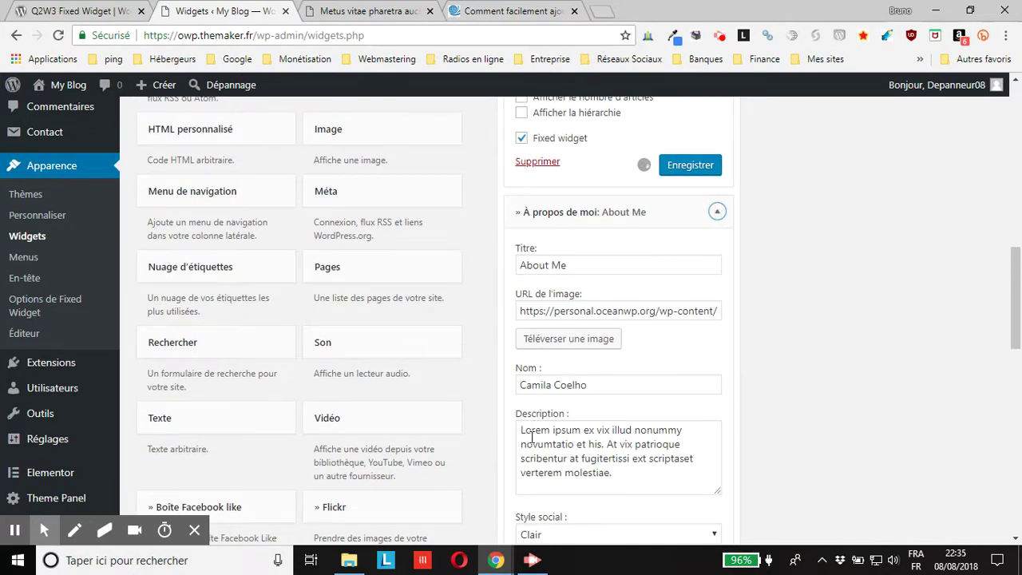
scroll(532, 437, down, 6)
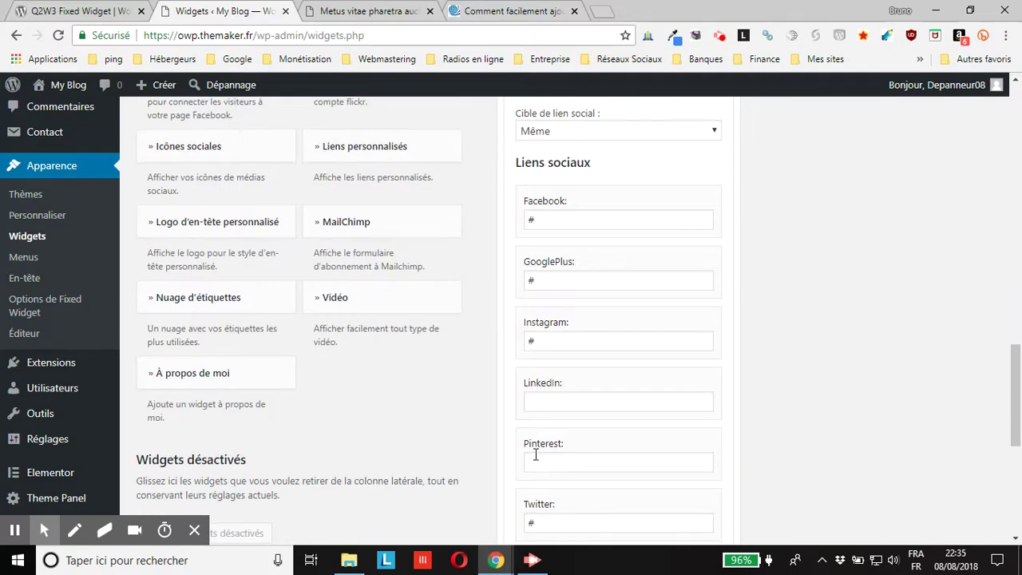
scroll(535, 454, down, 5)
click(521, 226)
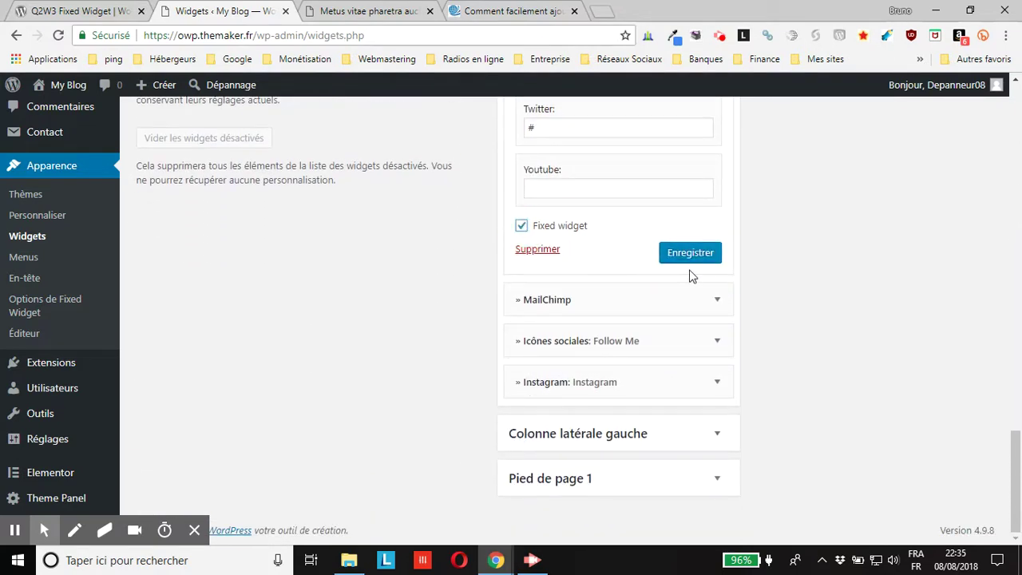
click(702, 254)
Enable the Fixed widget option for the MailChimp widget in the default sidebar and save it
click(686, 296)
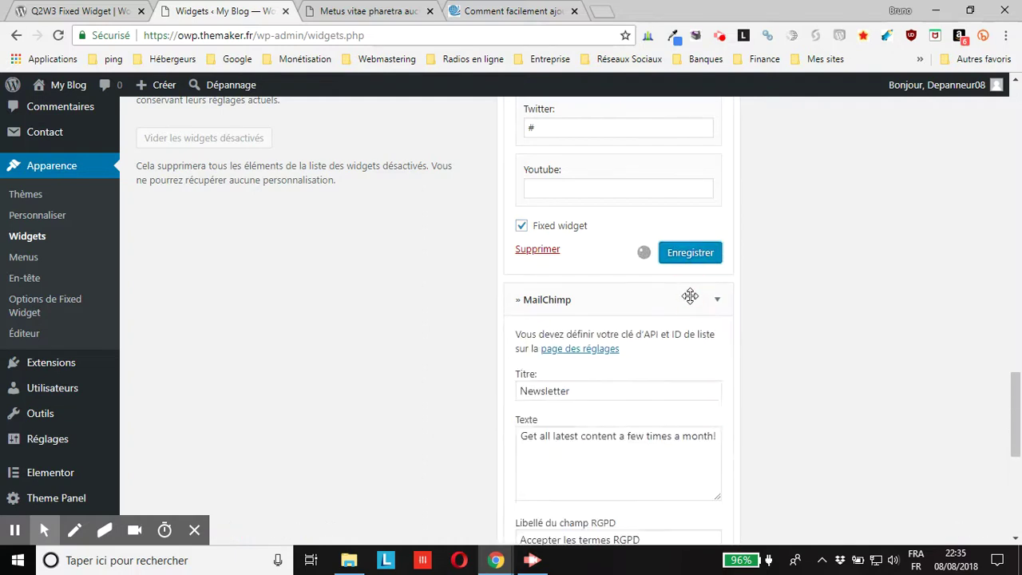
scroll(535, 393, down, 6)
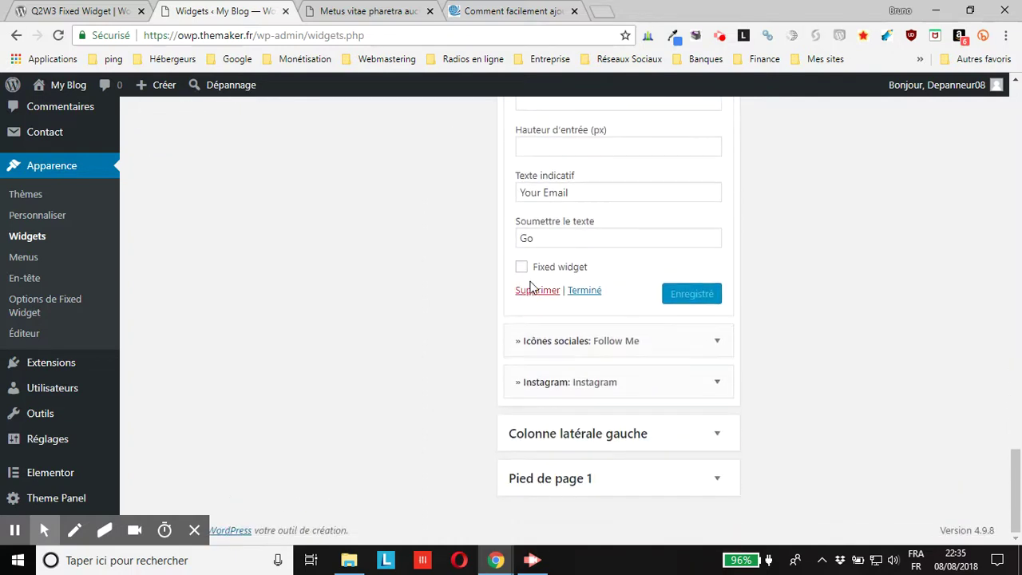
click(522, 267)
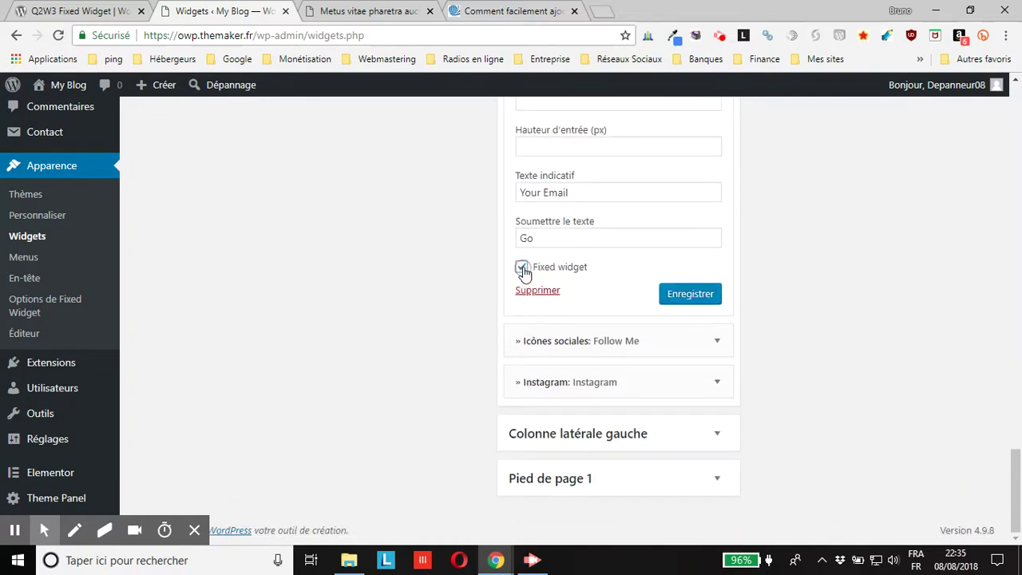
click(696, 300)
Enable the Fixed widget option for the "Icônes sociales: Follow Me" widget and save it
click(714, 339)
scroll(644, 367, down, 4)
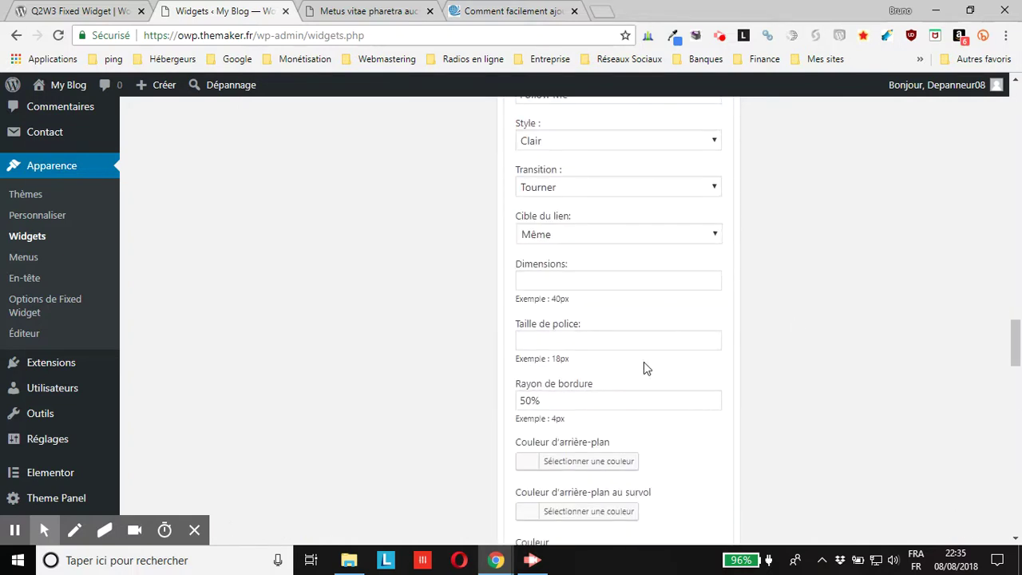
scroll(647, 368, down, 13)
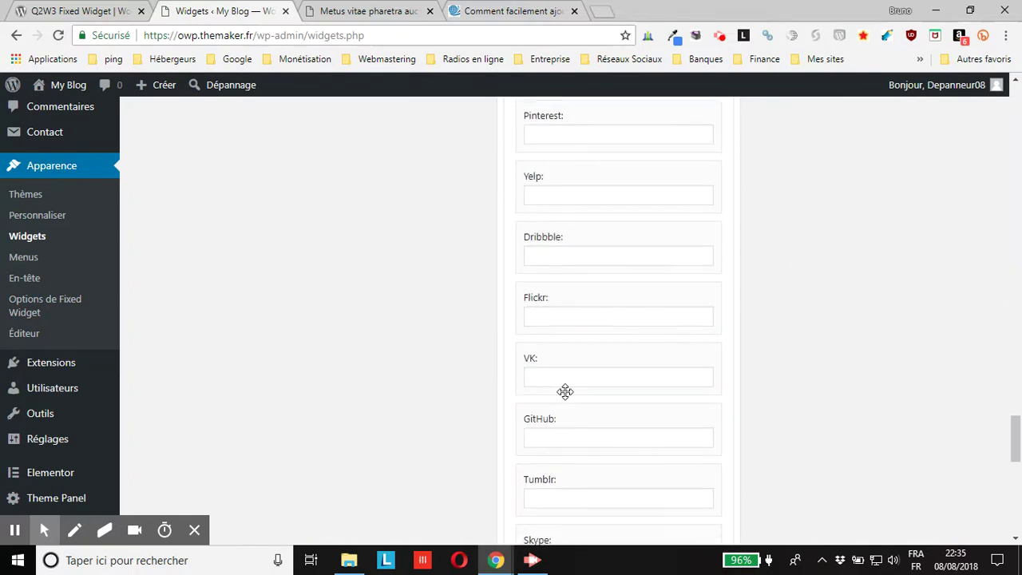
scroll(565, 391, down, 9)
click(521, 311)
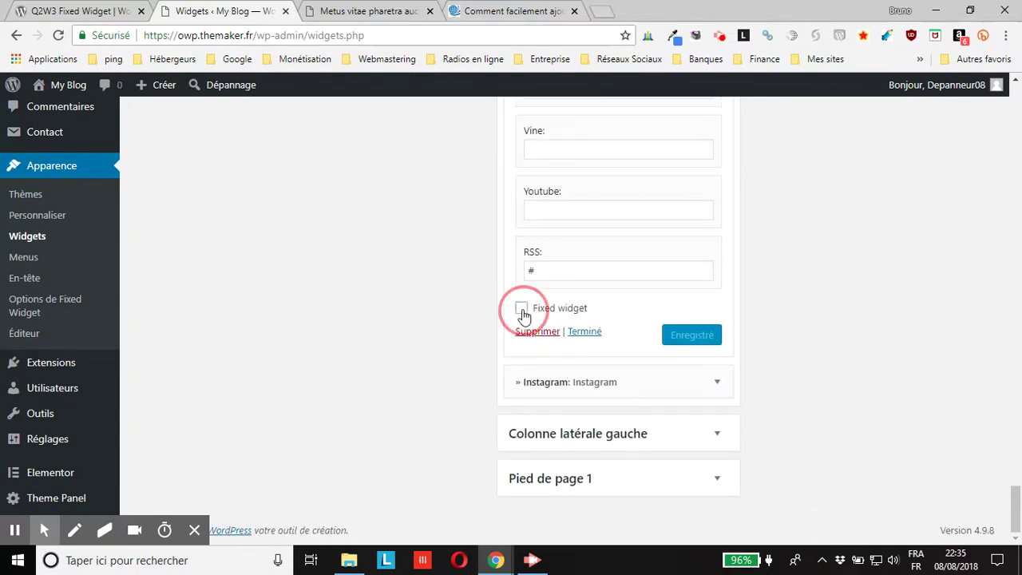
click(692, 344)
Enable the Fixed widget option for the Instagram widget in the default sidebar and save it
click(695, 390)
scroll(520, 484, down, 7)
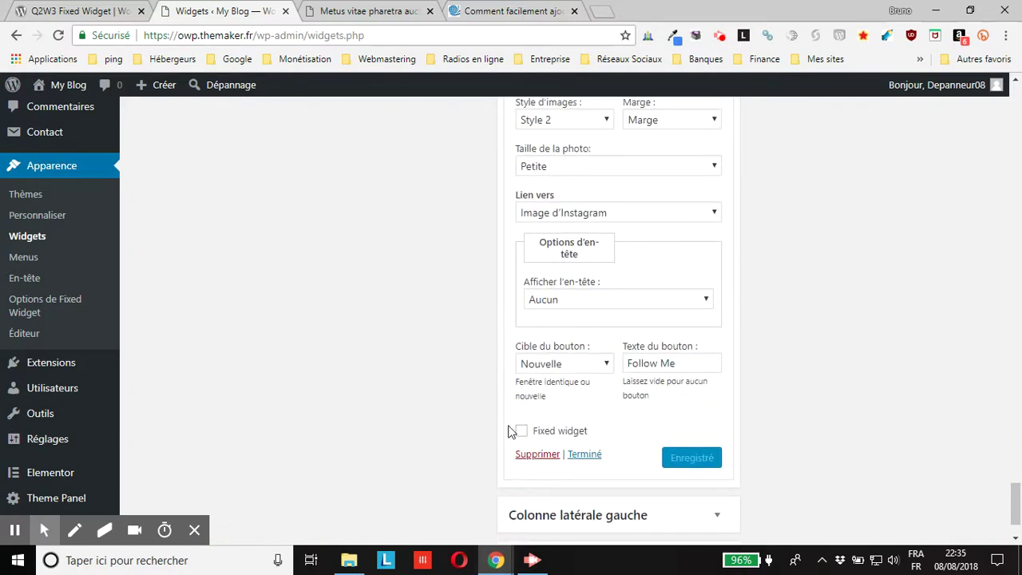
click(521, 349)
click(702, 375)
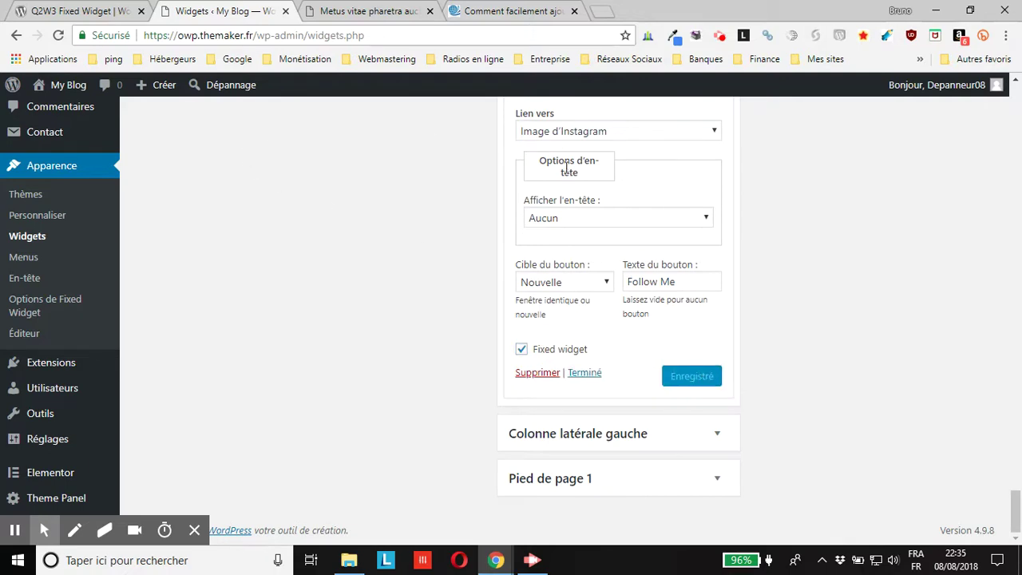
Reload the "Metus vitae pharetra auctor" article and check how its sidebar widgets behave while scrolling through the page
click(327, 11)
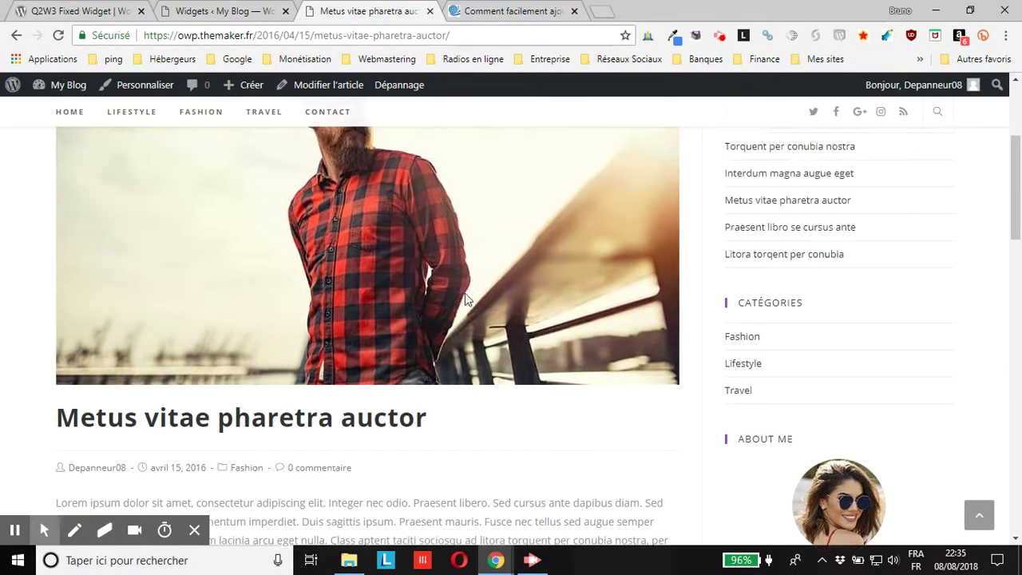
scroll(946, 437, down, 15)
scroll(938, 423, down, 3)
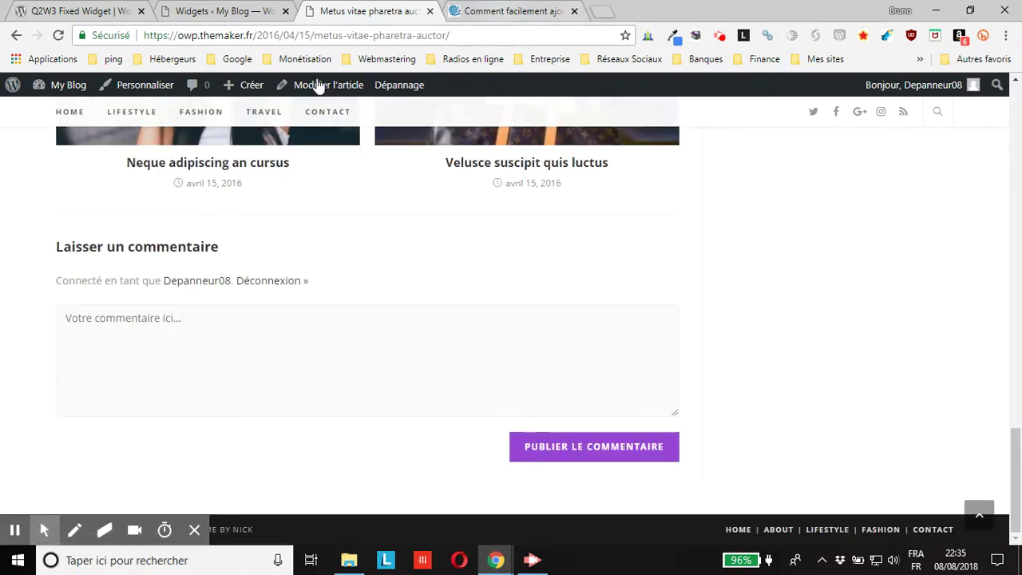
click(58, 35)
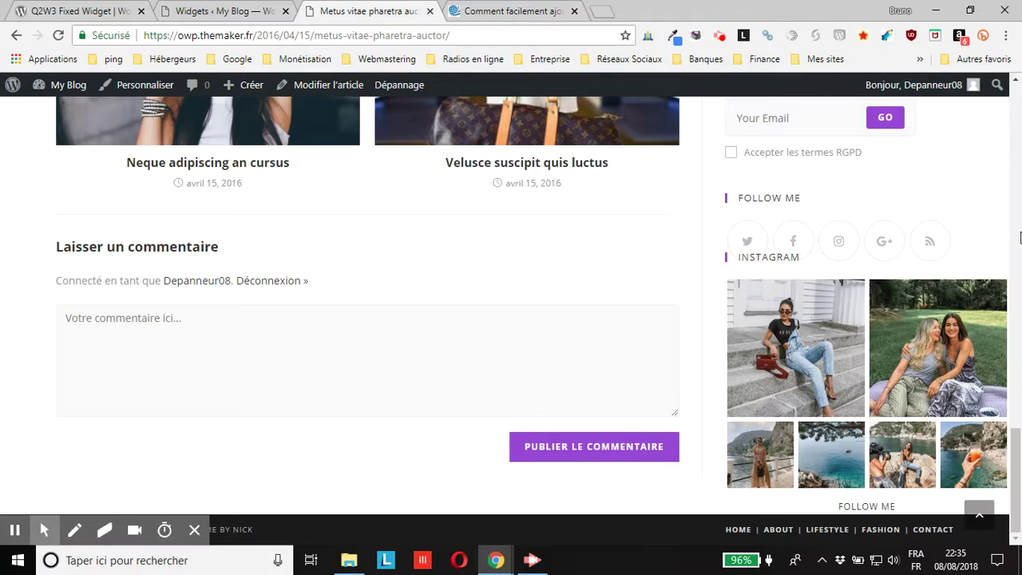
drag(1013, 172, 1016, 523)
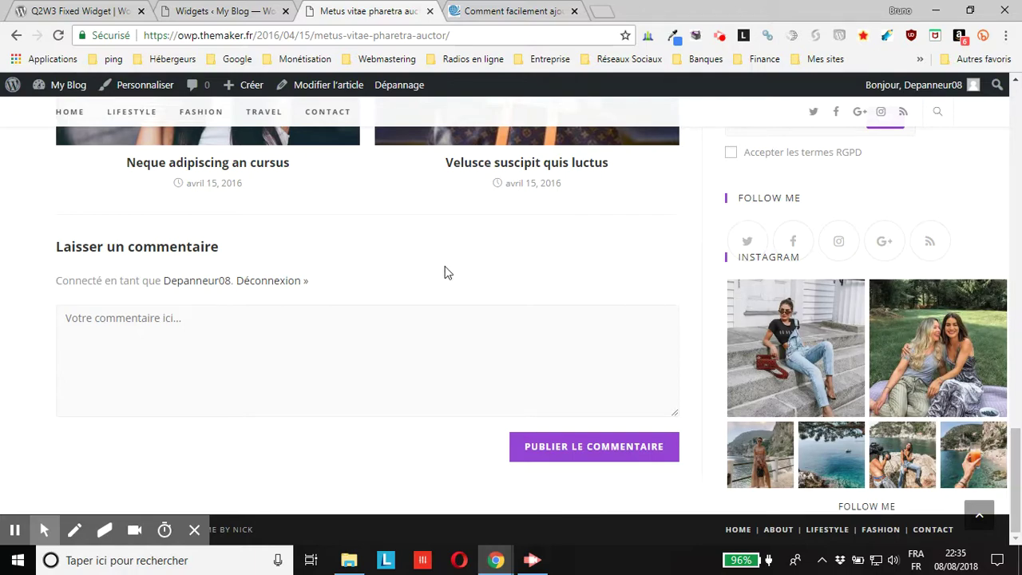
scroll(447, 277, up, 4)
scroll(447, 277, up, 10)
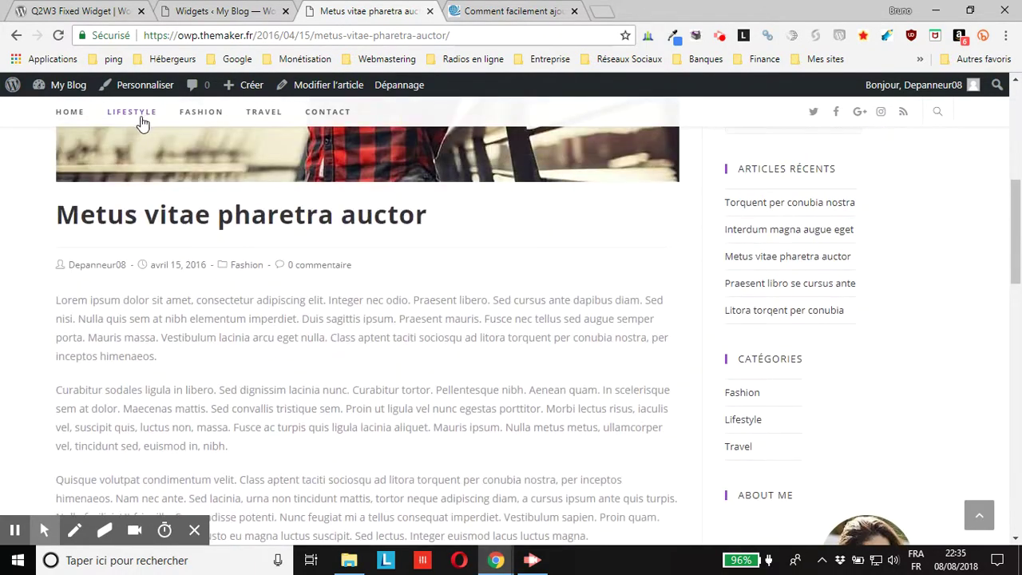
scroll(1020, 387, up, 2)
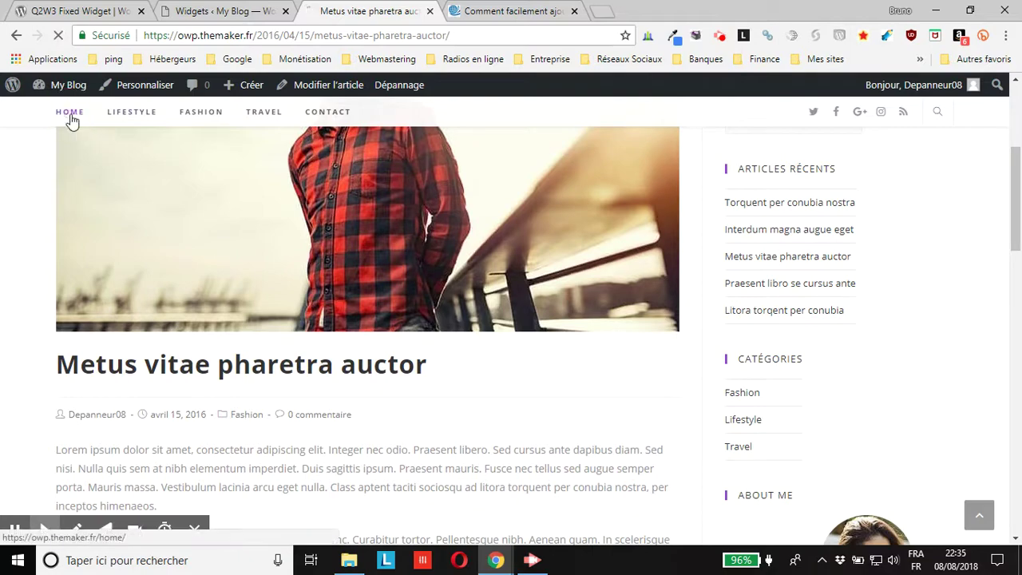
Open the blog's Home page and examine how the sidebar widgets behave between its top and bottom
click(69, 112)
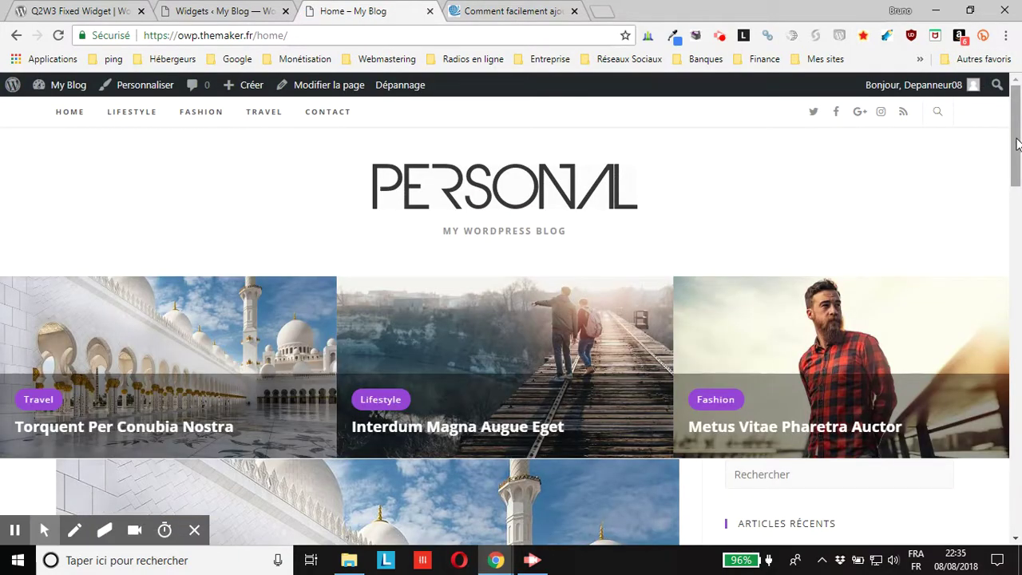
drag(1015, 139, 1017, 247)
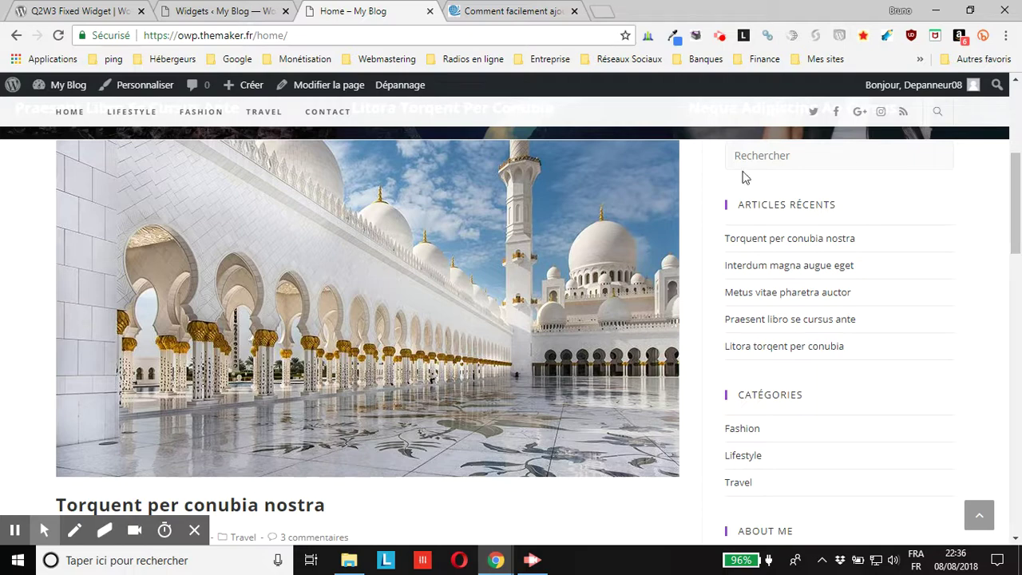
scroll(763, 195, up, 2)
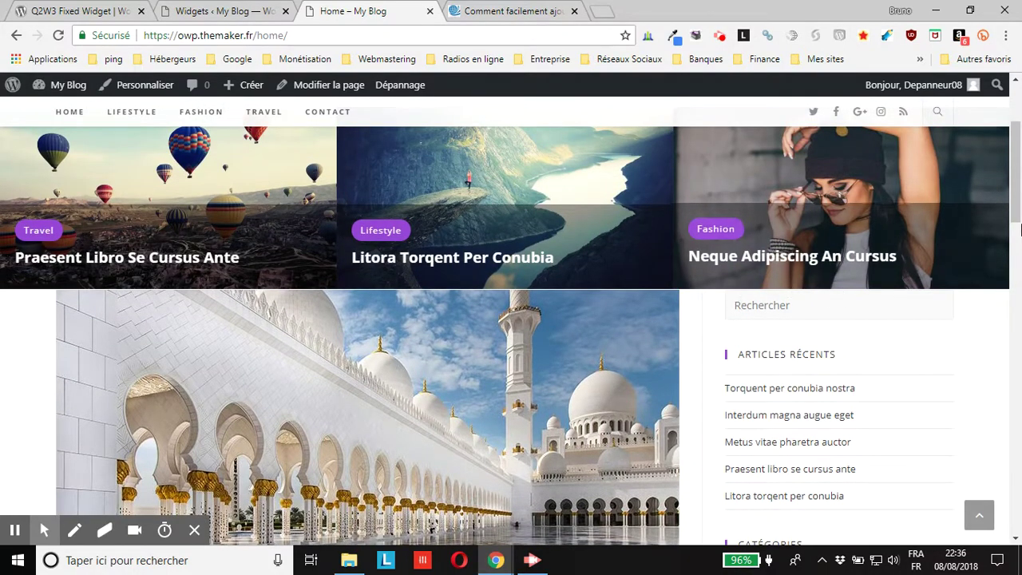
drag(1016, 188, 1019, 484)
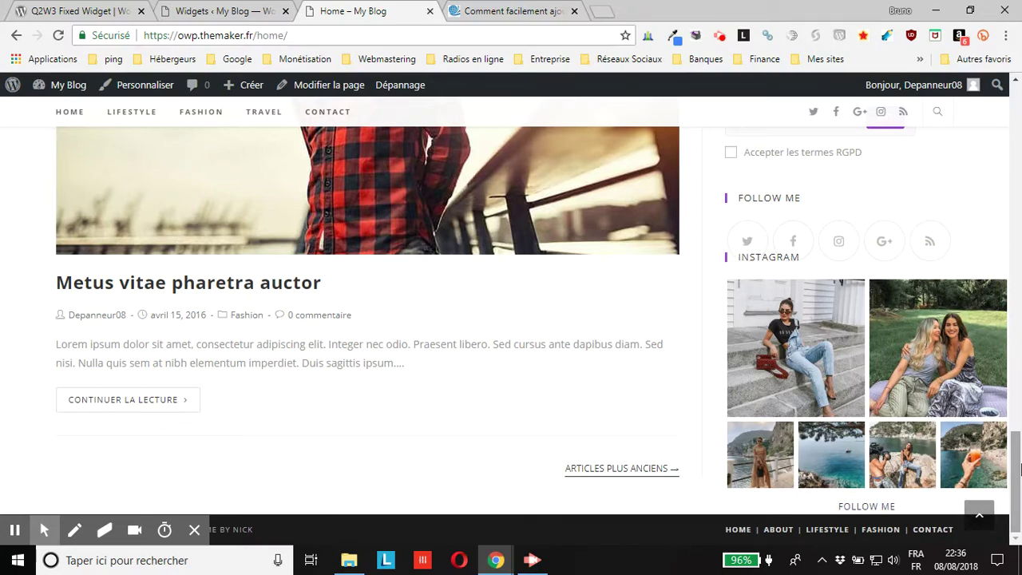
drag(1016, 475, 1018, 90)
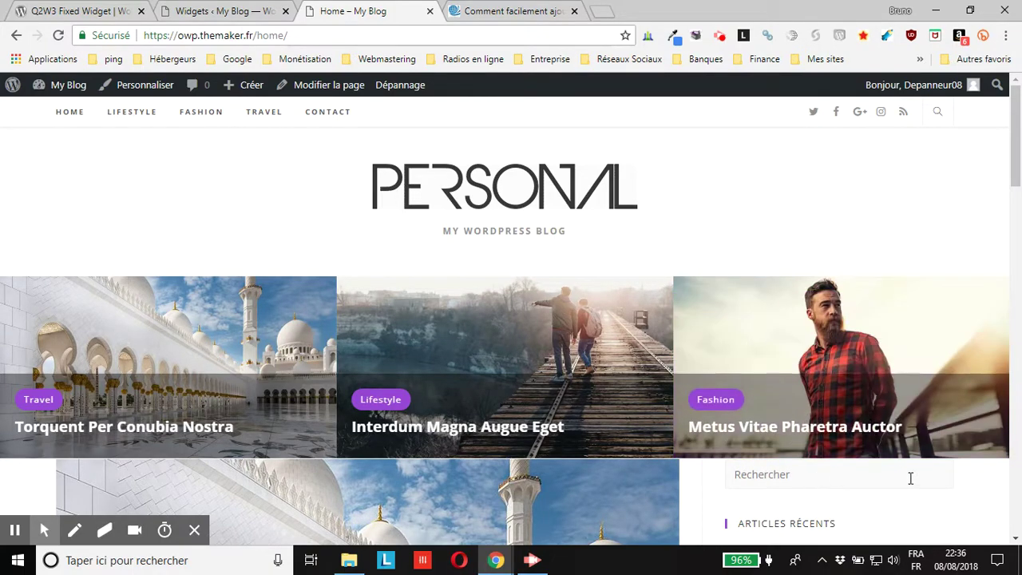
In the "Options de Fixed Widget" settings, set the top margin to 20 px and the bottom margin to 50 px, and save the changes
click(255, 9)
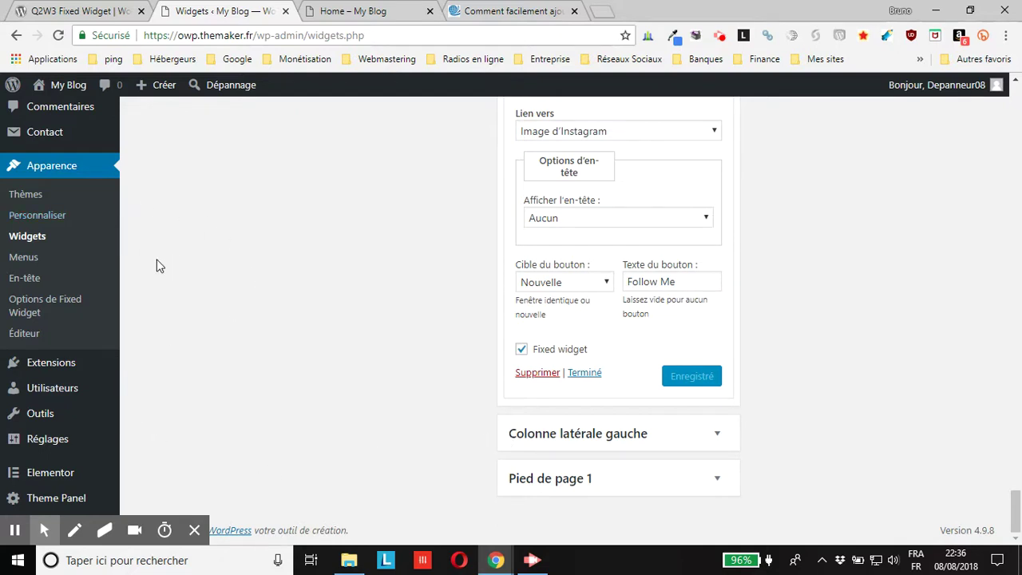
click(33, 308)
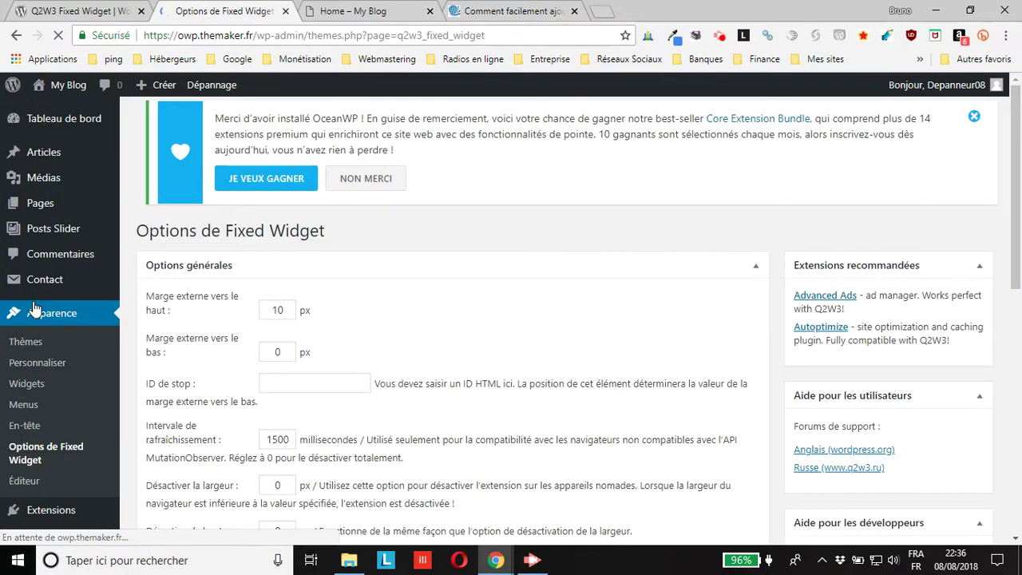
scroll(558, 204, down, 1)
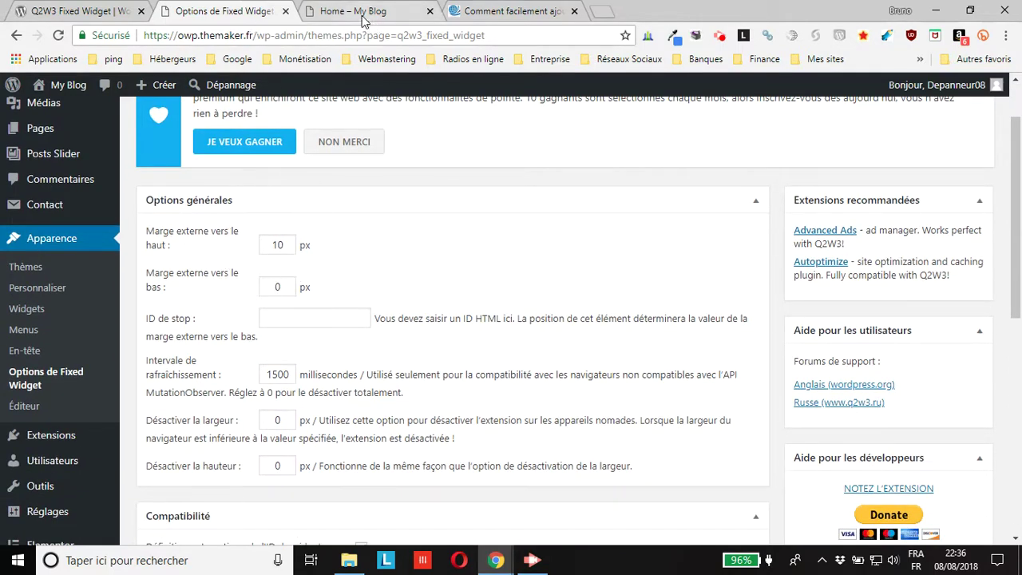
drag(281, 245, 273, 244)
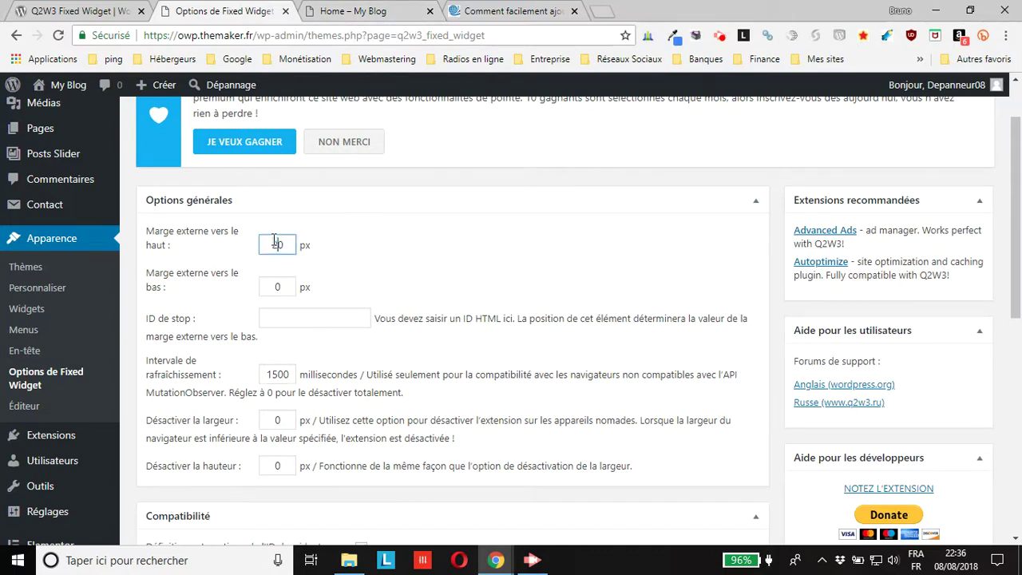
text(2)
key(Tab)
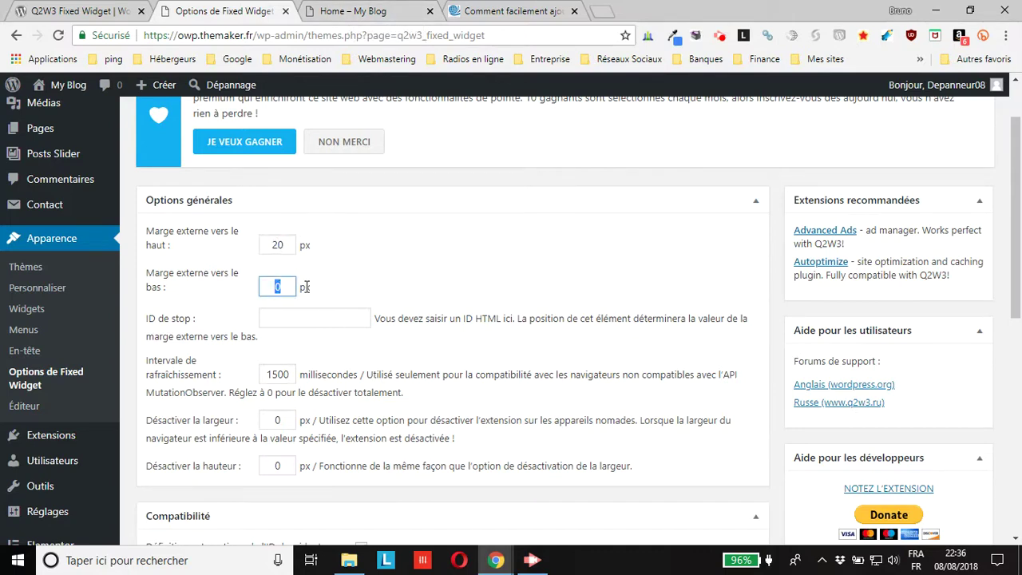
text(50)
key(Tab)
drag(1017, 196, 1011, 451)
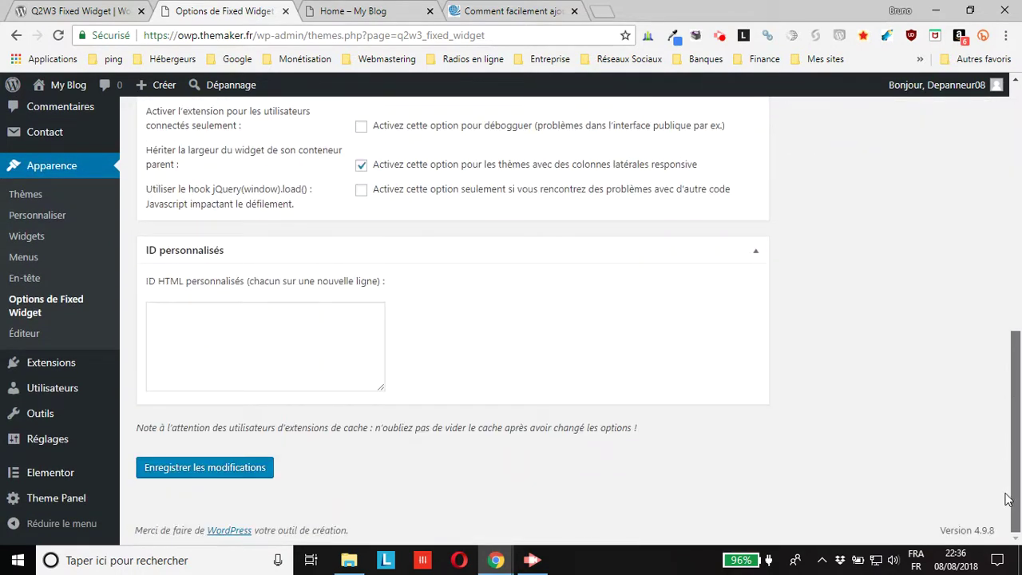
click(183, 468)
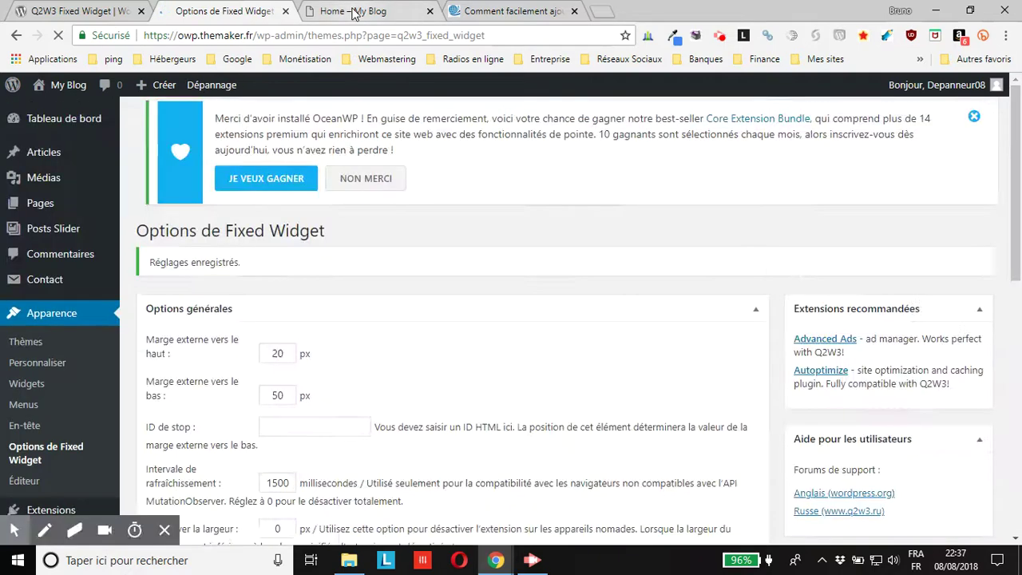
Reload the blog's Home page and check the fixed widgets' spacing with the saved margins while scrolling to the bottom
click(353, 12)
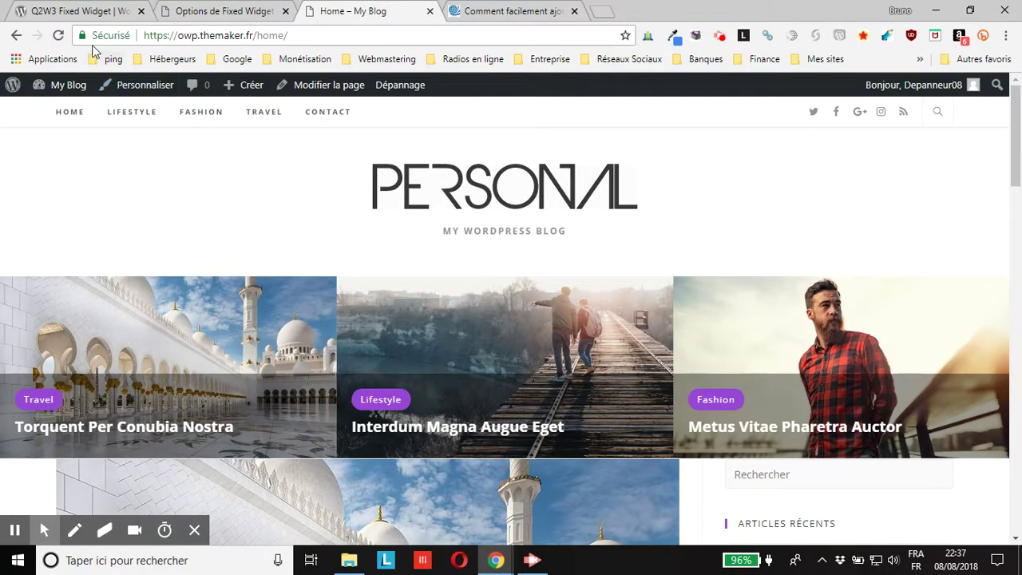
click(59, 35)
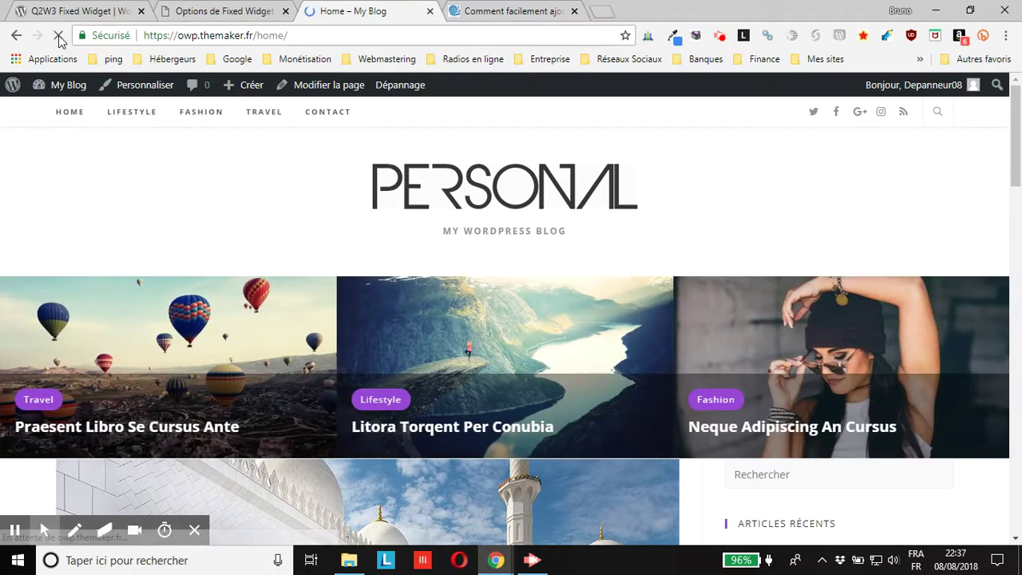
scroll(939, 116, down, 1)
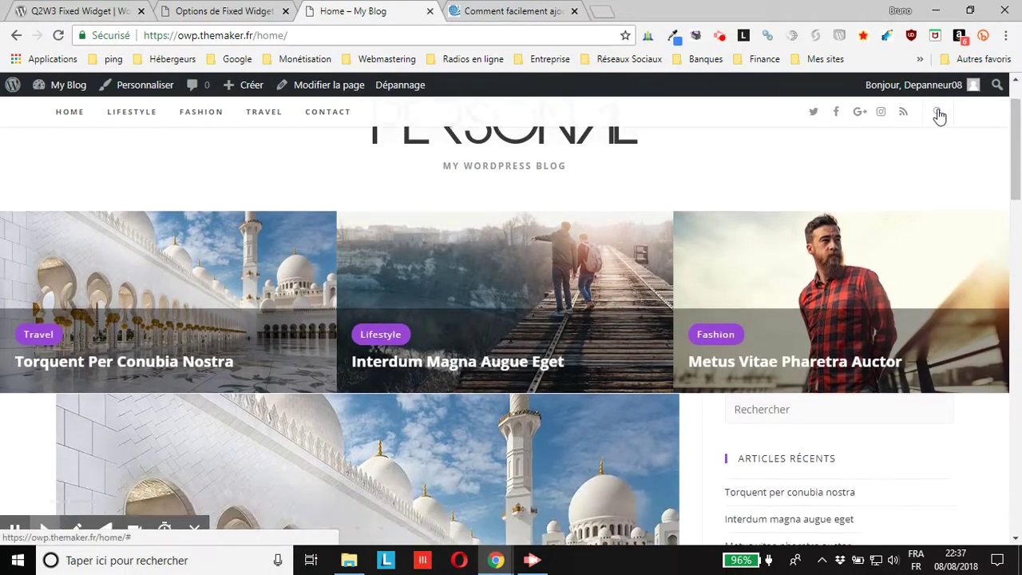
scroll(938, 116, down, 2)
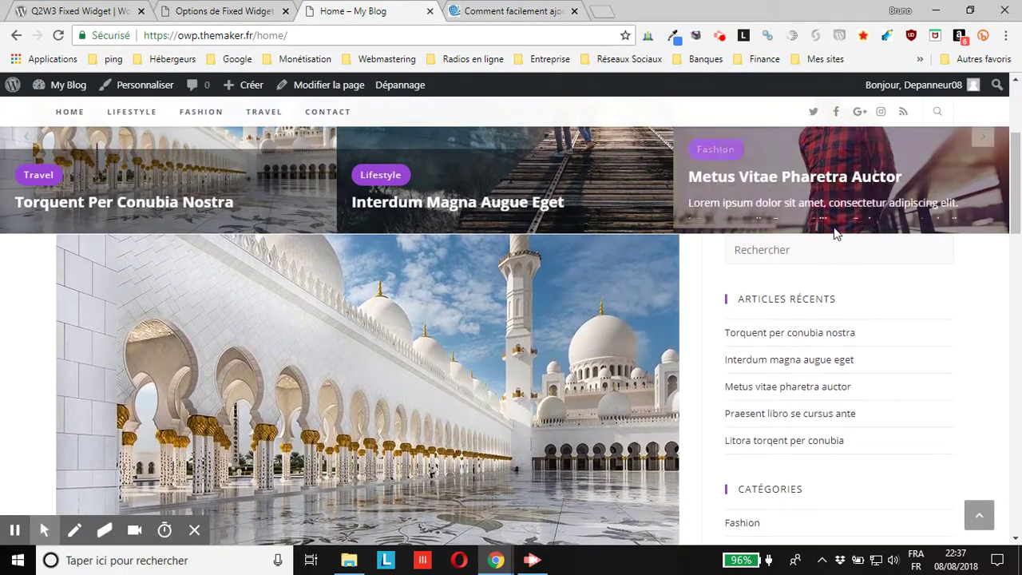
scroll(835, 233, up, 1)
scroll(889, 265, down, 3)
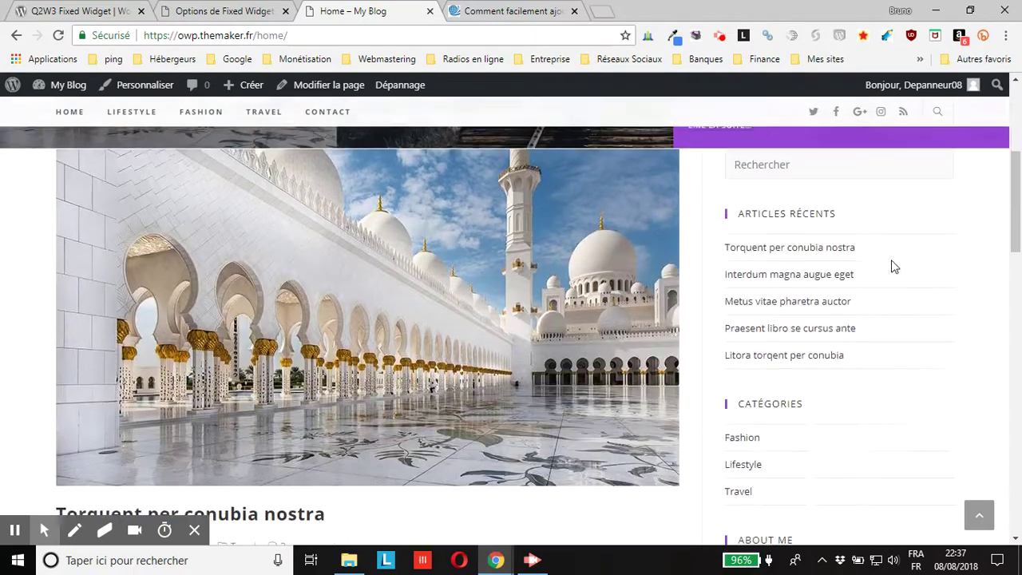
drag(1014, 203, 1015, 493)
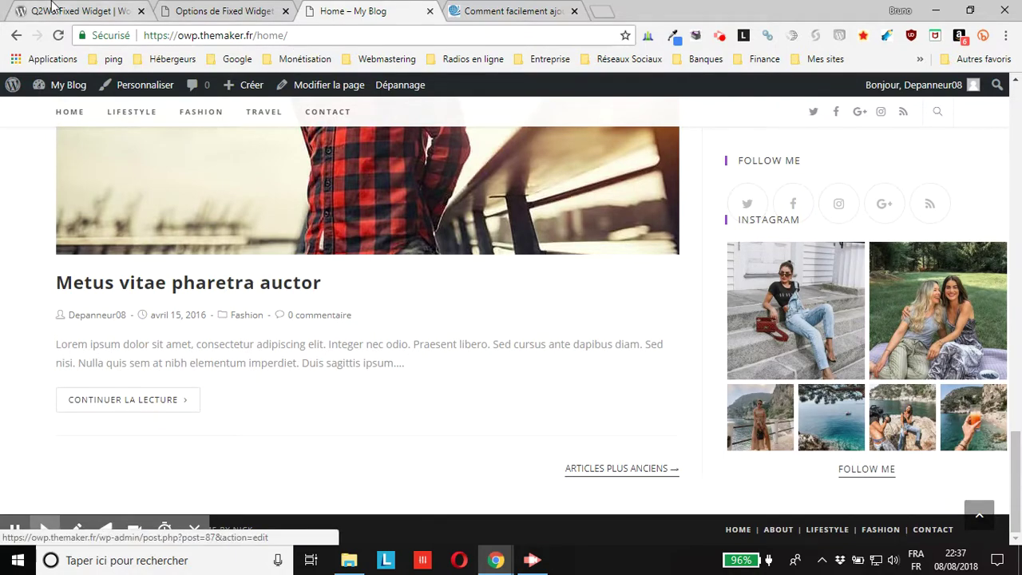
In the "Options de Fixed Widget" settings, set the top margin to 200 px and the bottom margin to 100 px, and save the changes
click(209, 14)
click(287, 359)
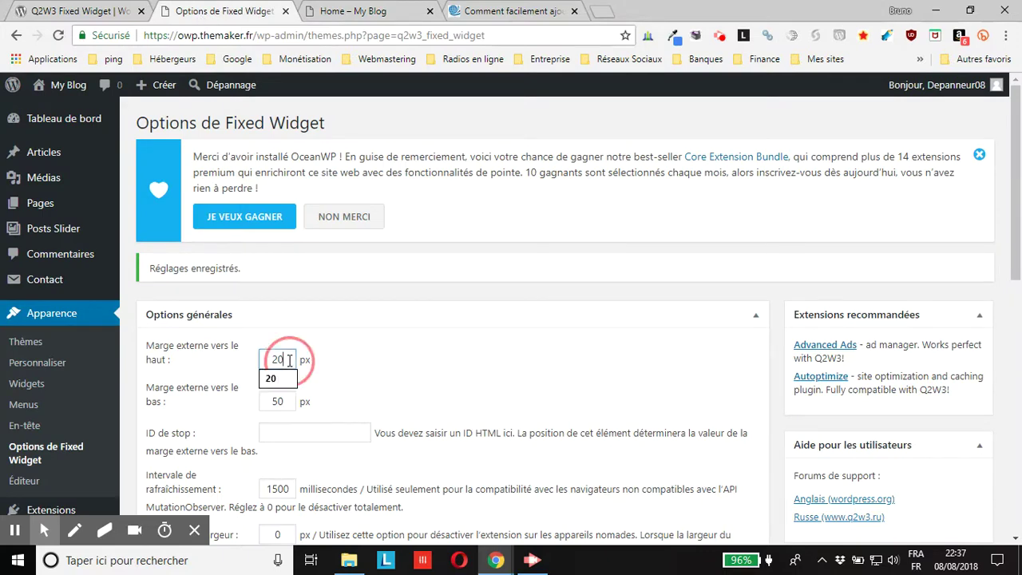
text(0)
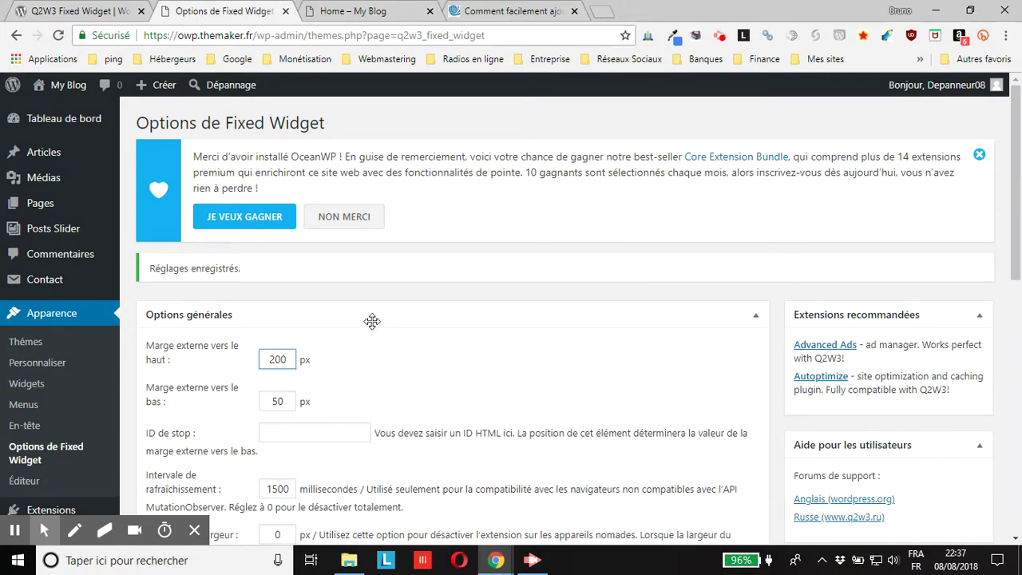
key(Tab)
click(282, 403)
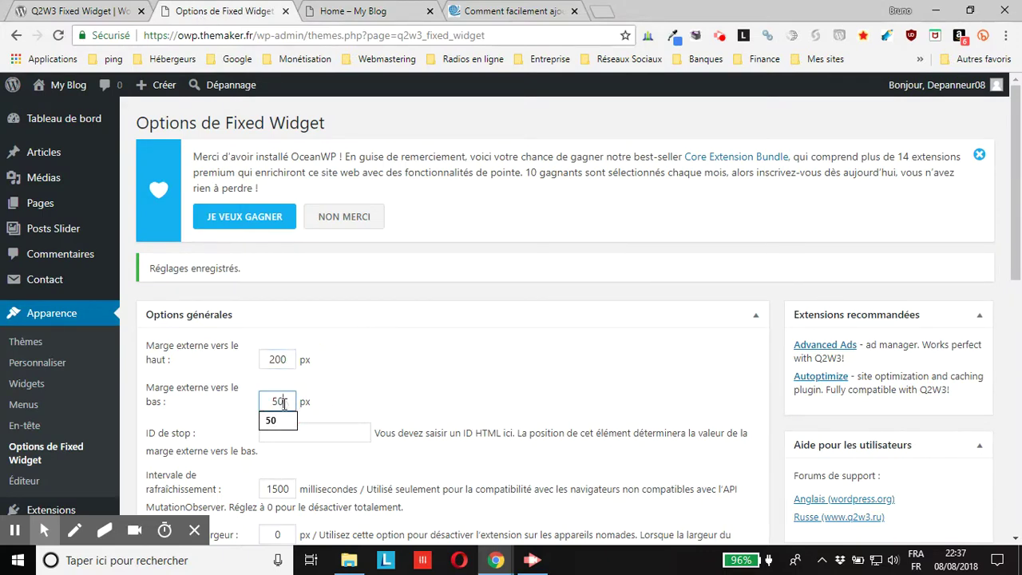
click(261, 405)
key(BackSpace)
text(100)
key(Tab)
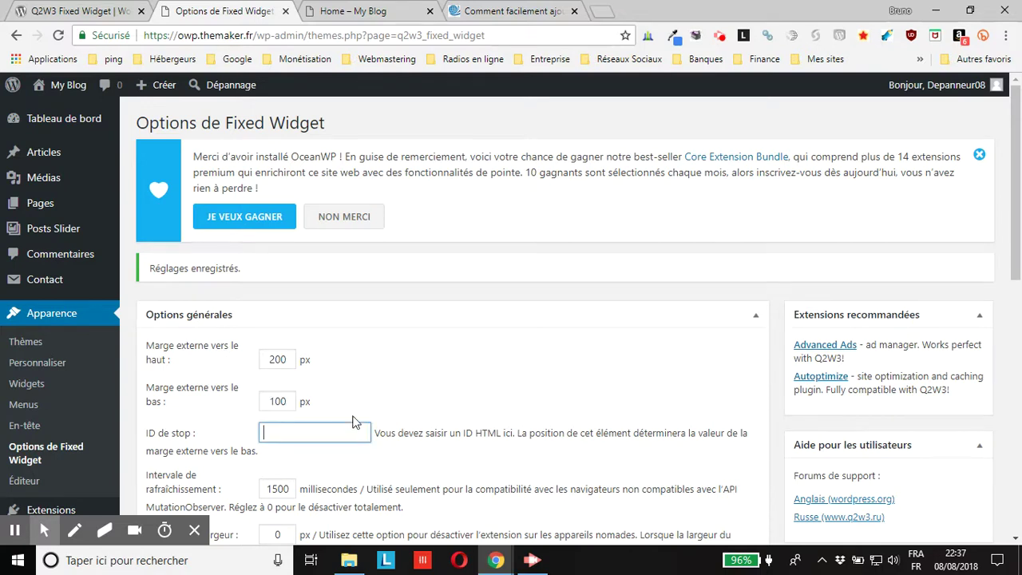
scroll(357, 423, down, 10)
click(210, 487)
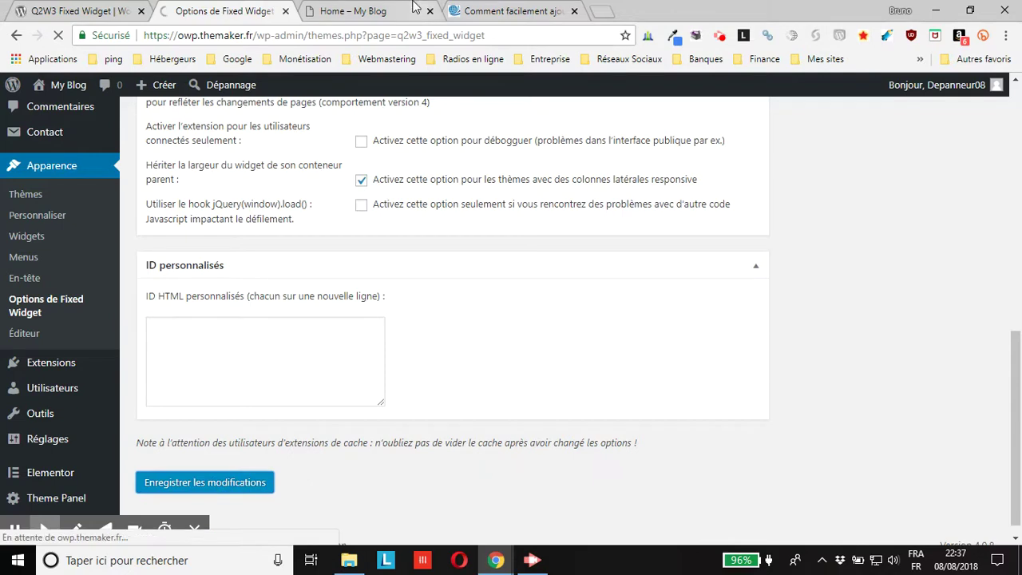
Reload the blog's Home page and check the sidebar widgets' position with the new margins between the page's top and bottom
click(381, 10)
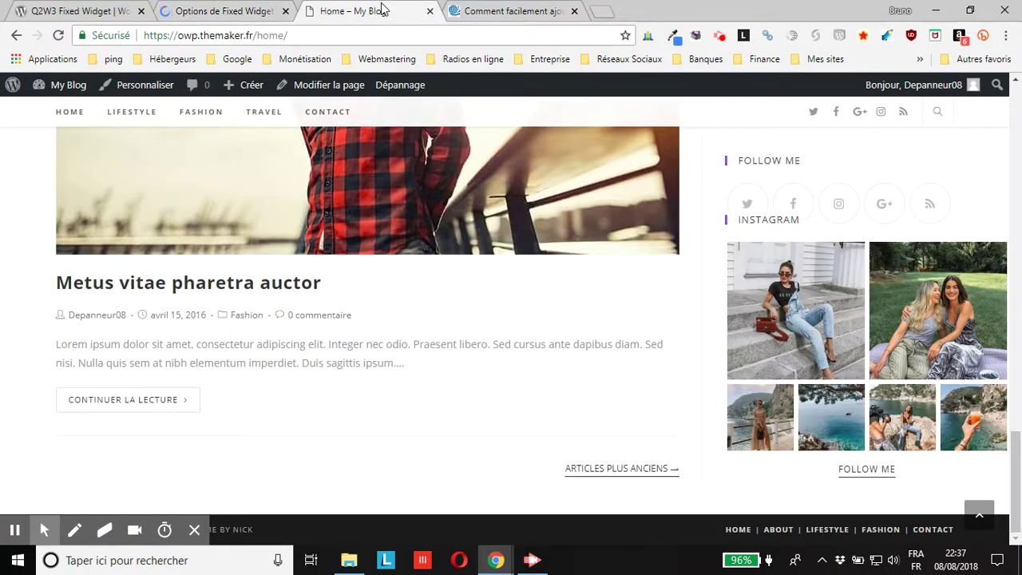
click(58, 37)
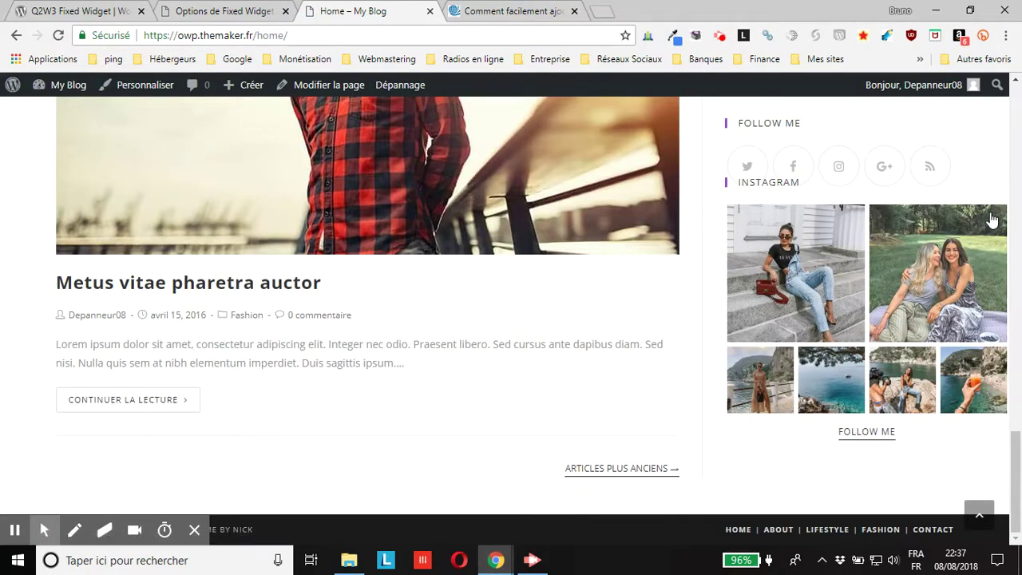
scroll(996, 217, up, 2)
scroll(1002, 223, up, 8)
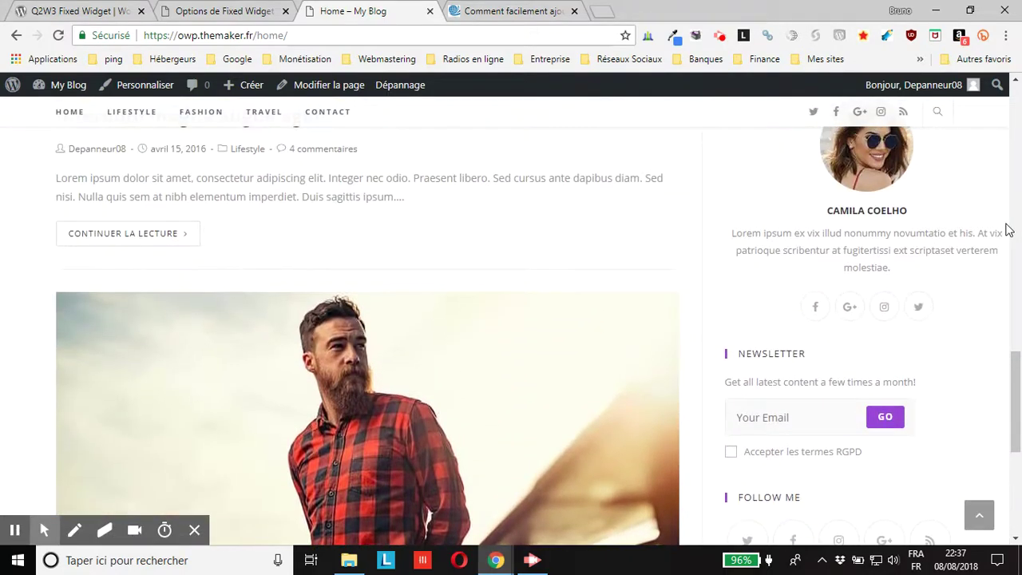
scroll(1014, 244, up, 10)
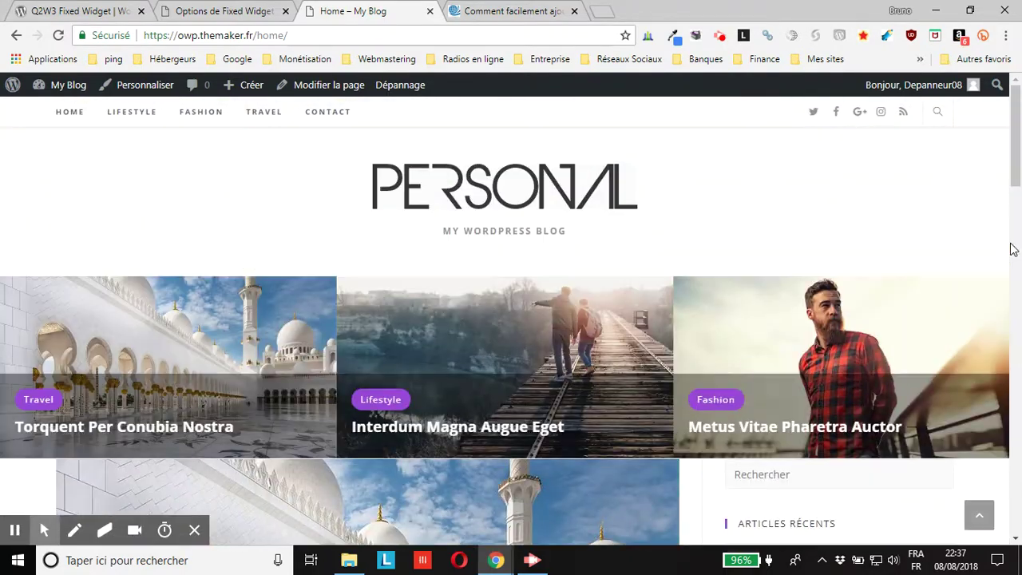
scroll(1014, 264, down, 20)
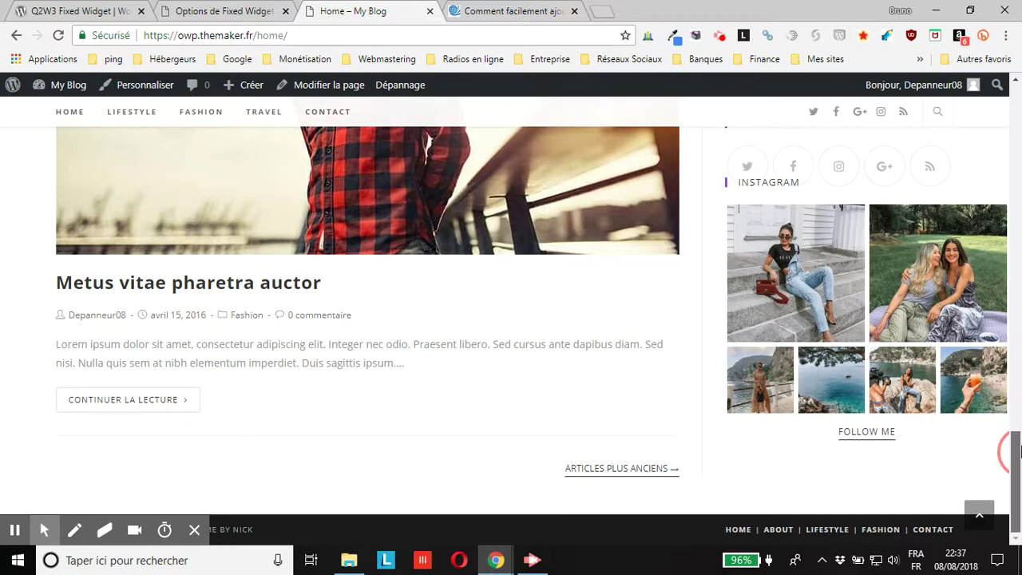
drag(1017, 455, 1014, 120)
Read the margin and stop ID options in the Fixed Widget settings, and inspect the bottom of the blog's Home page
click(225, 11)
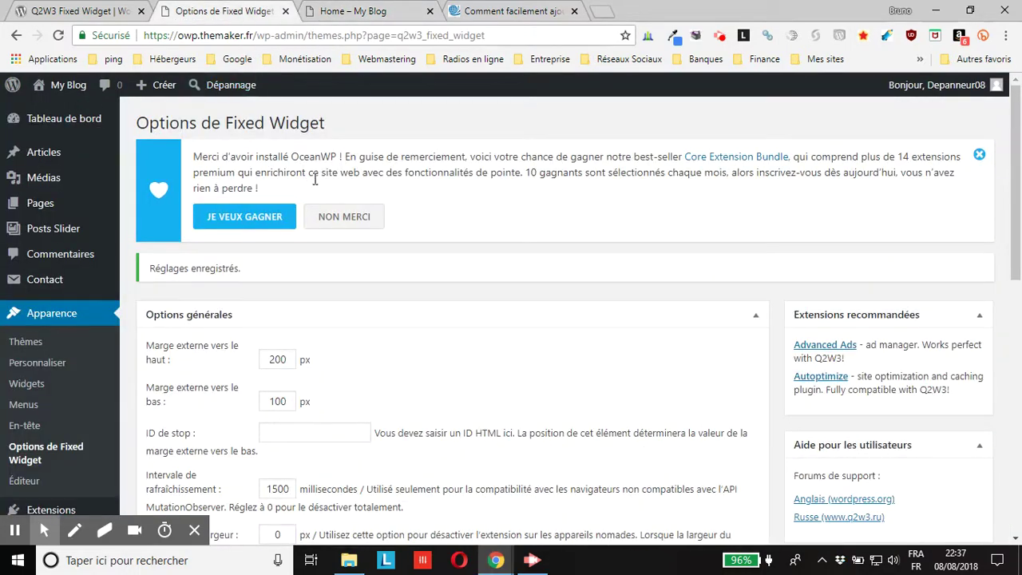
scroll(323, 208, down, 2)
scroll(303, 229, down, 1)
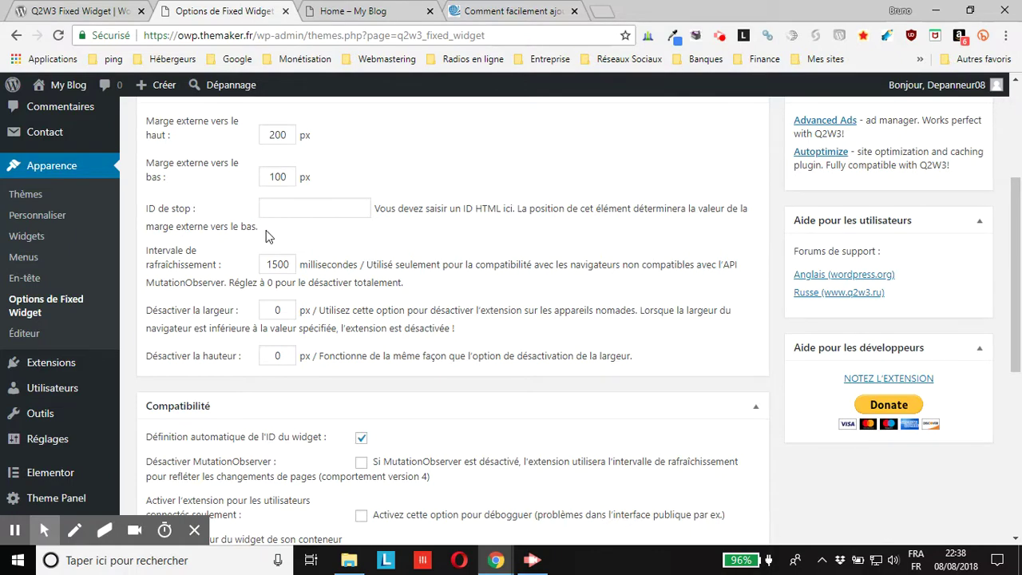
click(339, 16)
scroll(1017, 252, down, 4)
scroll(1017, 240, down, 7)
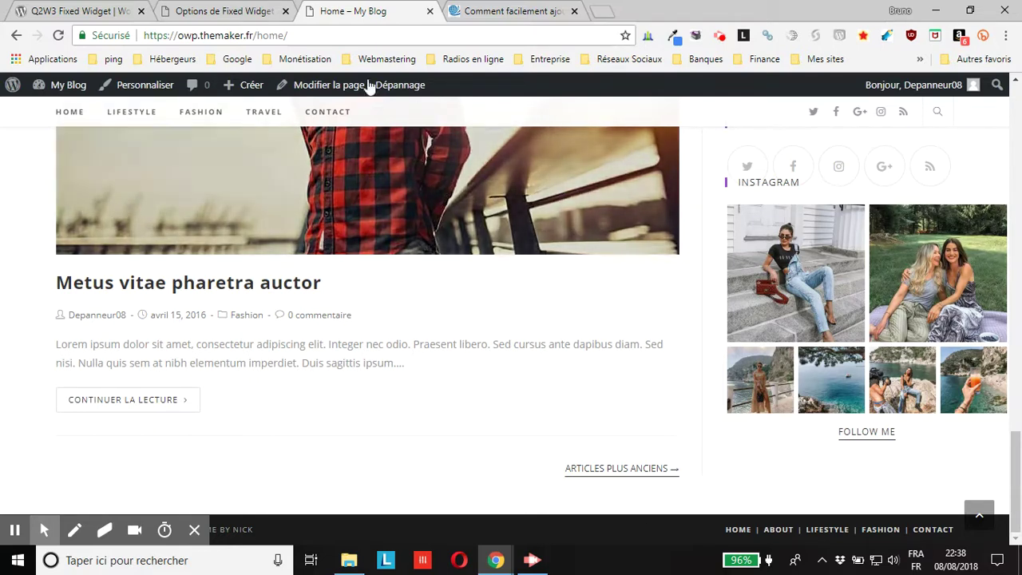
Review the refresh interval, width and height deactivation, compatibility and custom ID options in the Fixed Widget settings
click(229, 13)
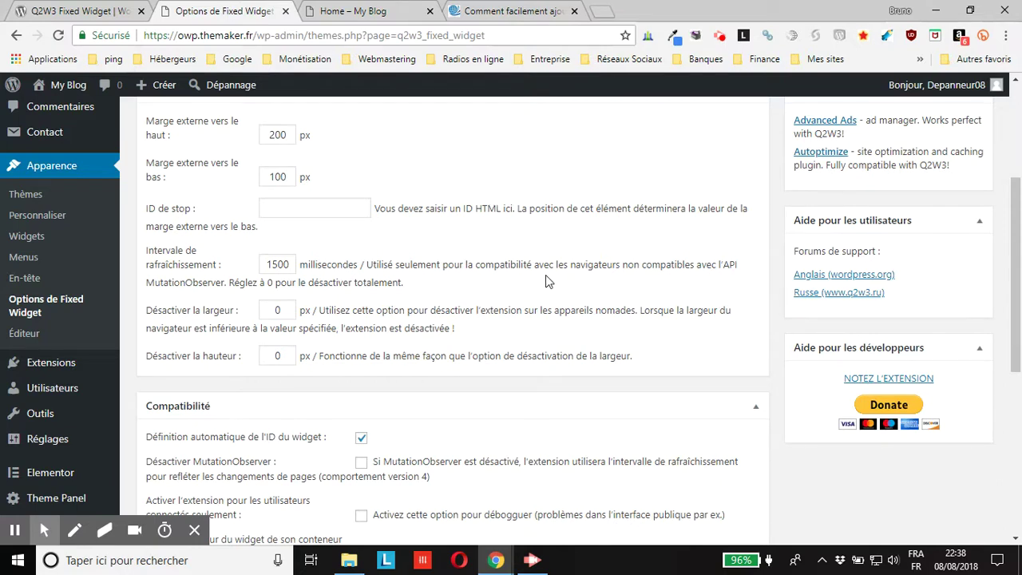
scroll(545, 281, down, 1)
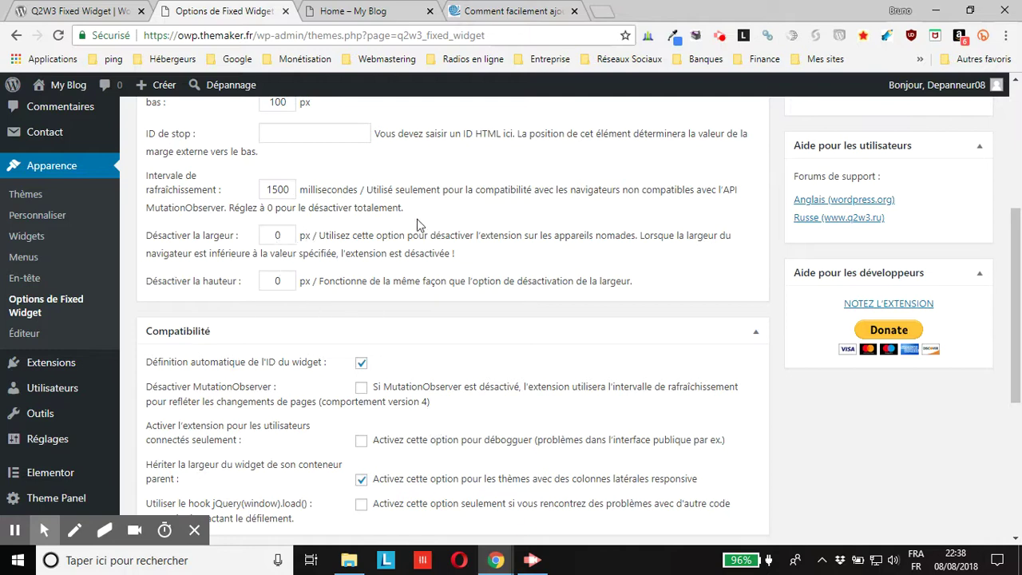
scroll(387, 256, down, 2)
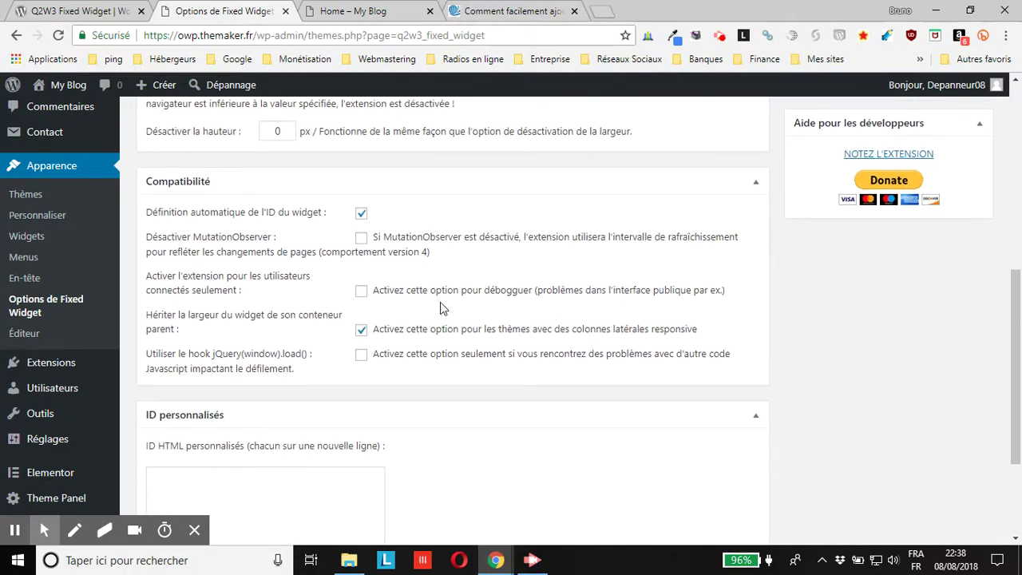
drag(1016, 357, 1020, 444)
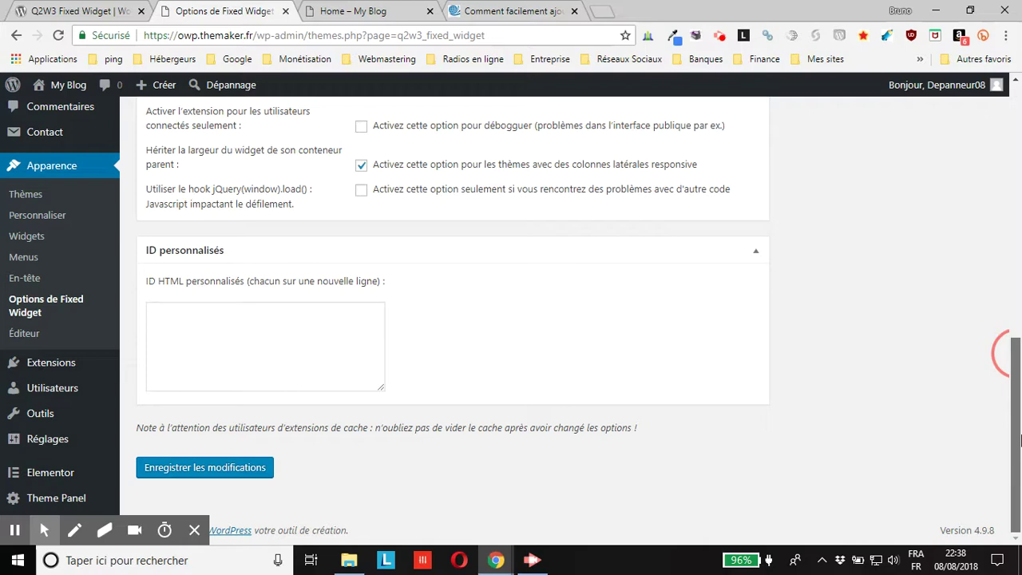
drag(1020, 442, 1017, 226)
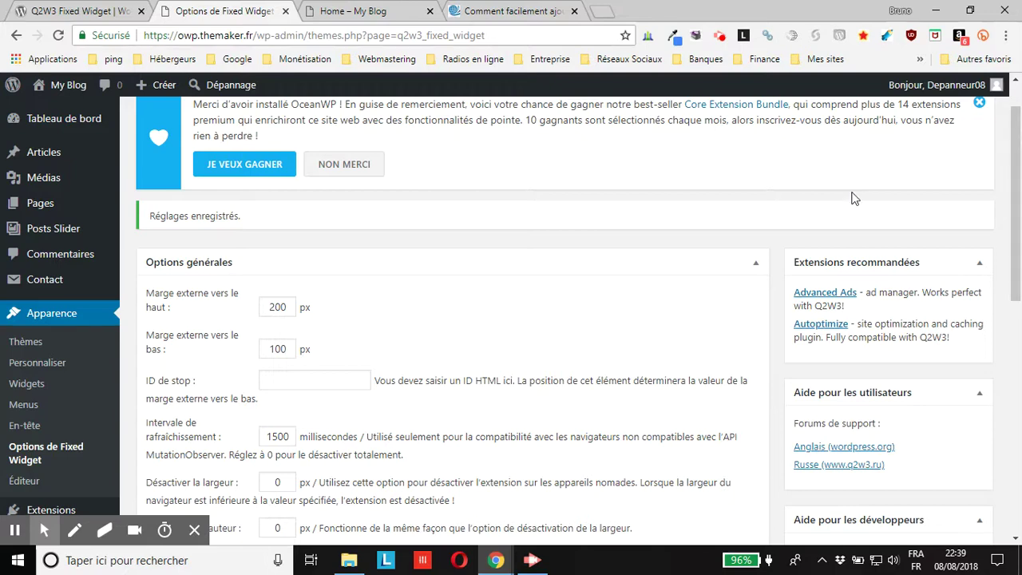
click(532, 561)
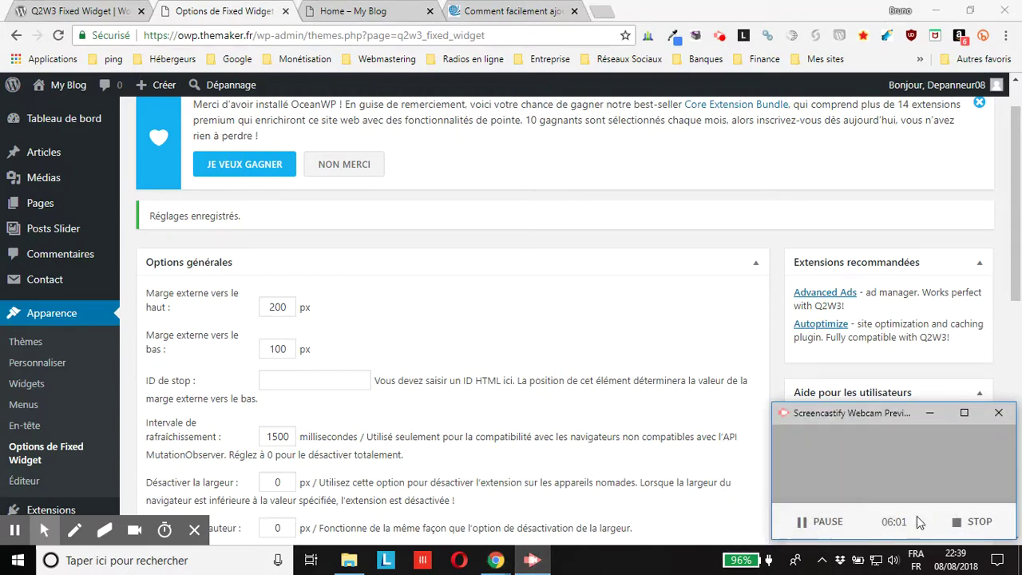